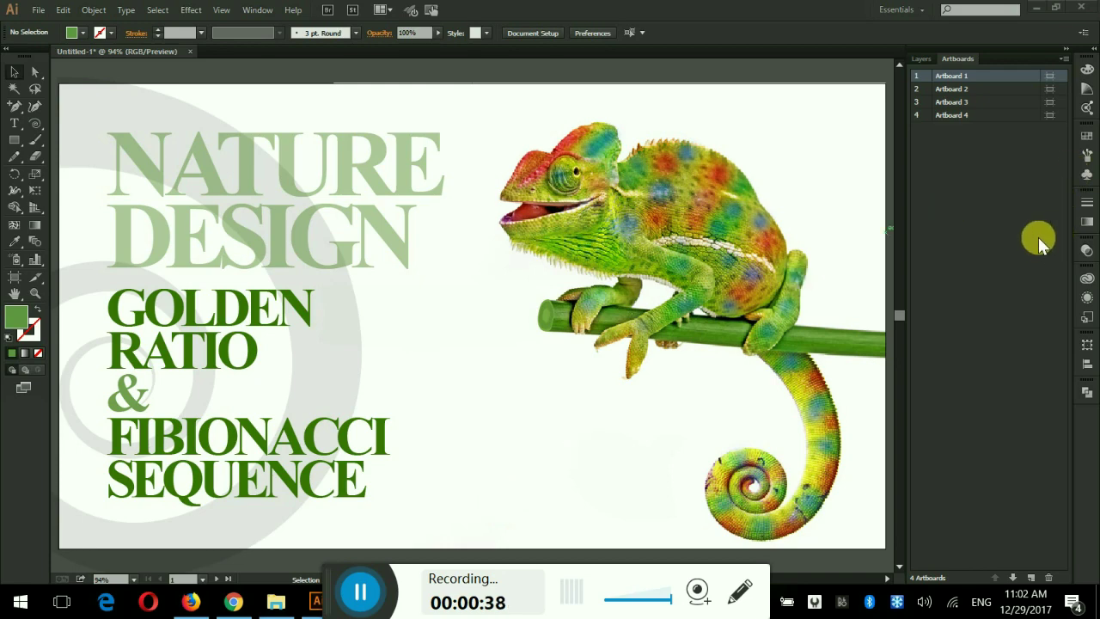
Step: On Artboard 2, type '0,1,1,2,3,5,8,' and '13,21,34,55...' as two lines under the heading
double_click(1006, 89)
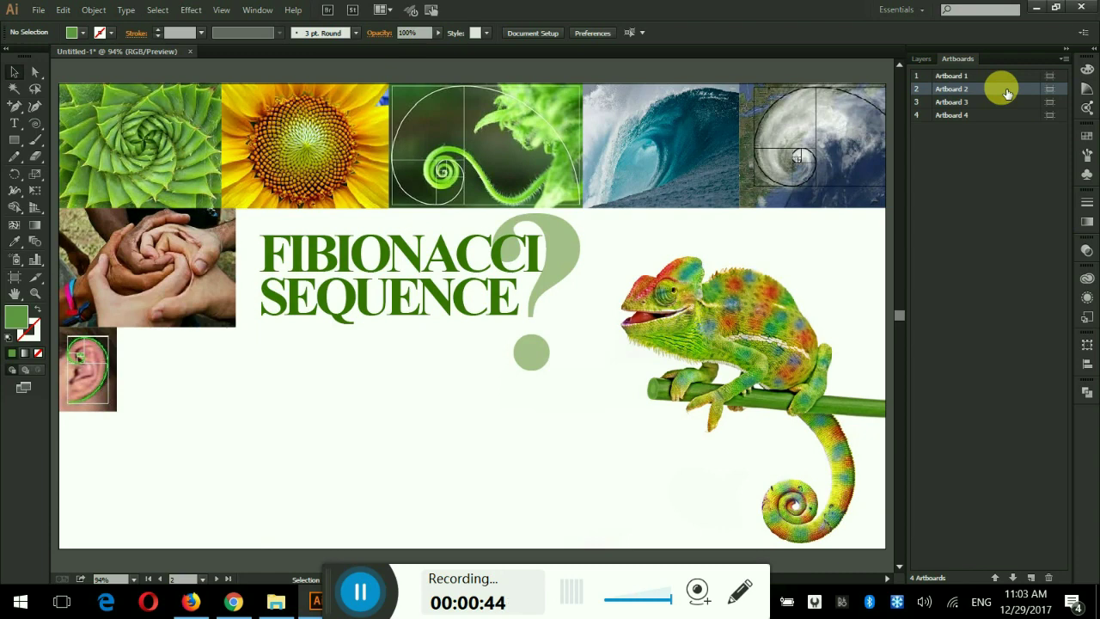
left_click(14, 126)
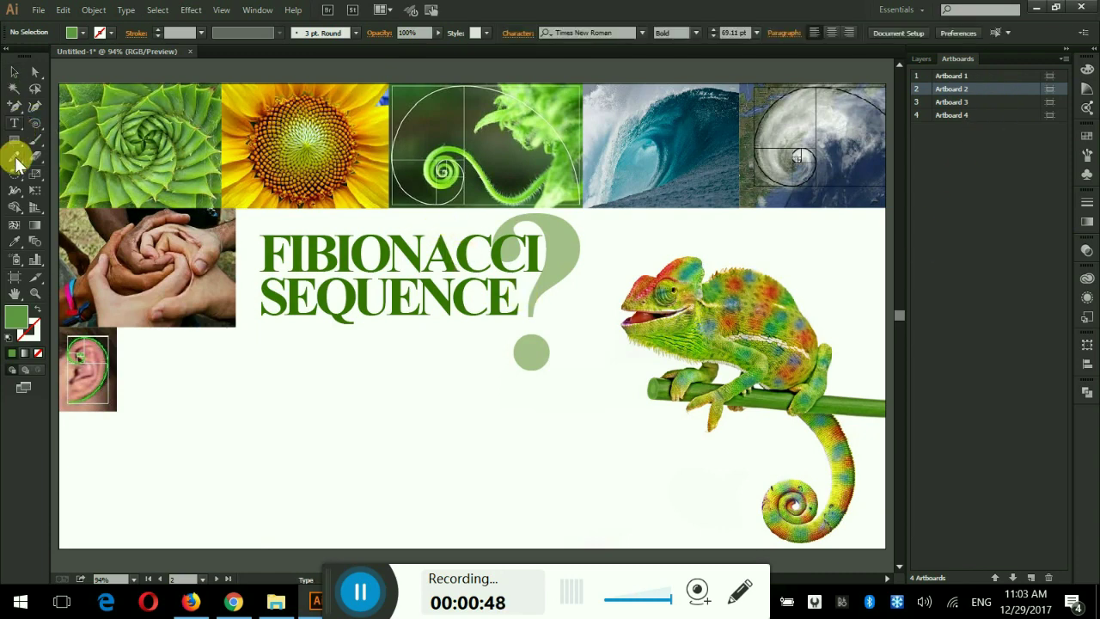
left_click(161, 397)
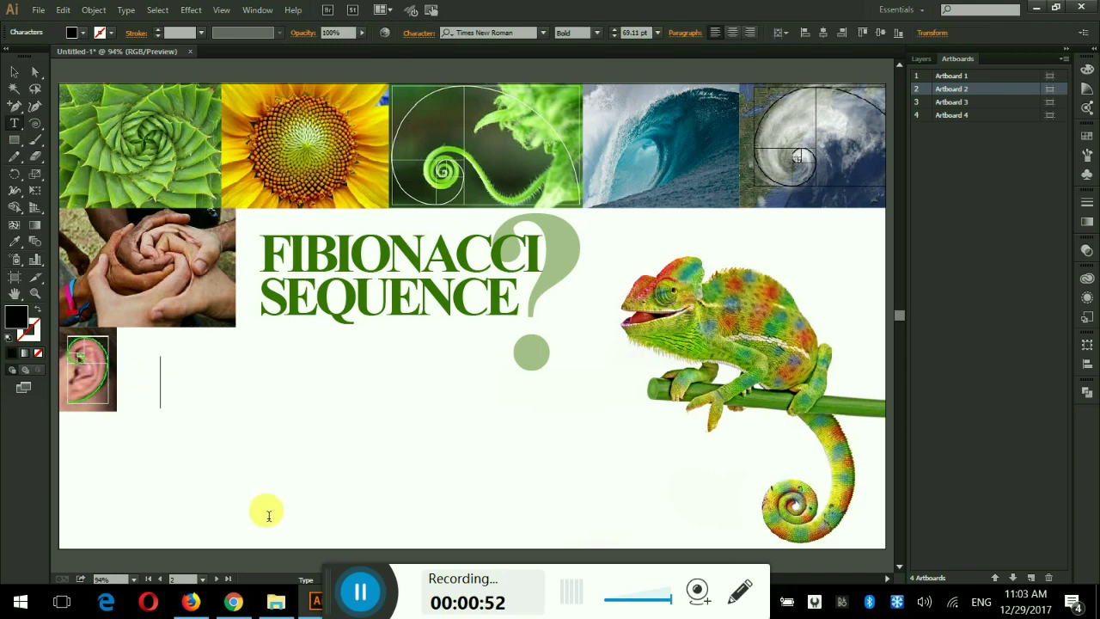
type("0")
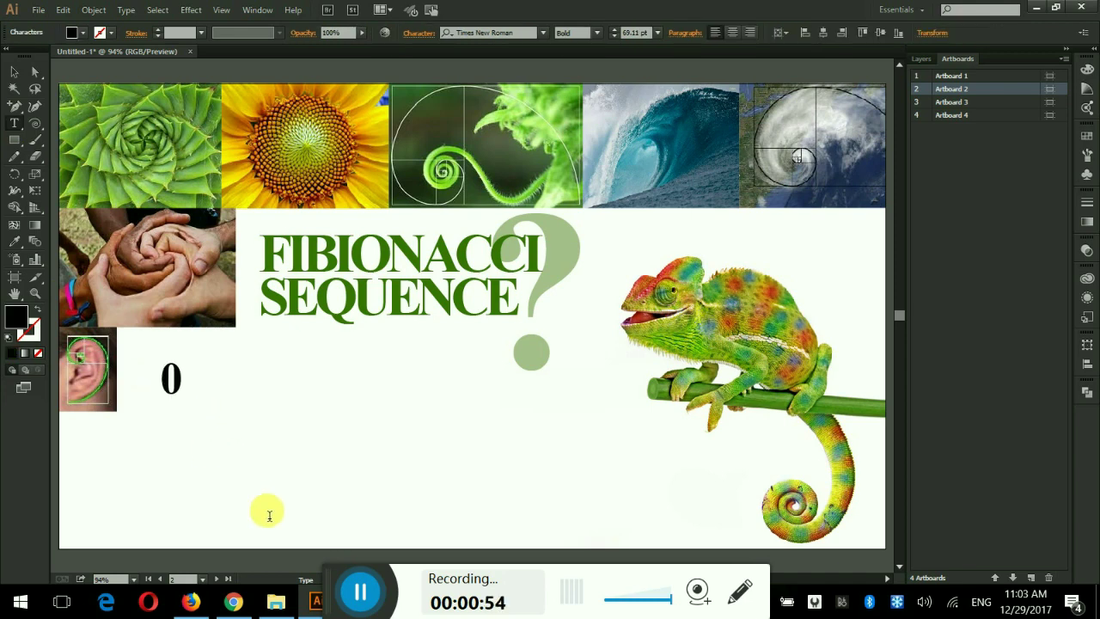
type(",1,1,2,3,5,8,")
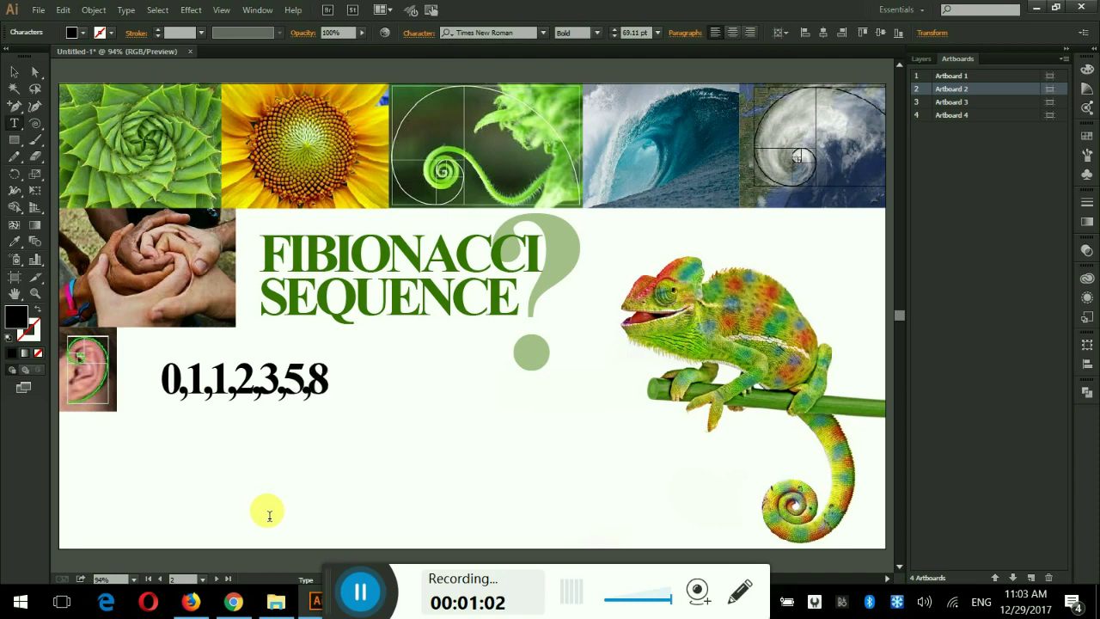
type("13")
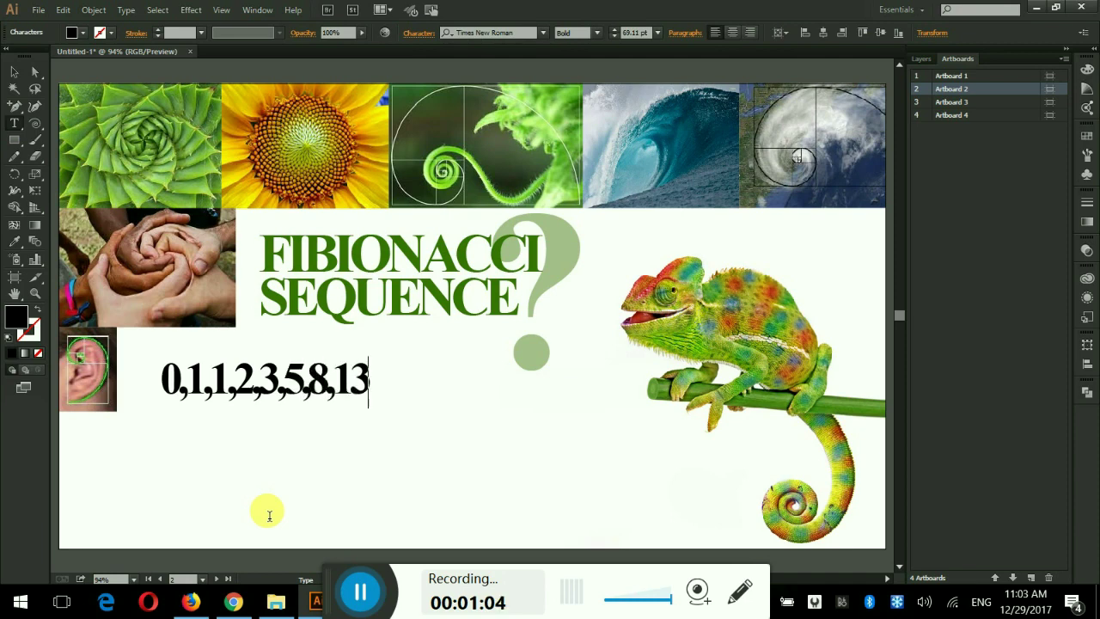
key("BackSpace")
key("BackSpace")
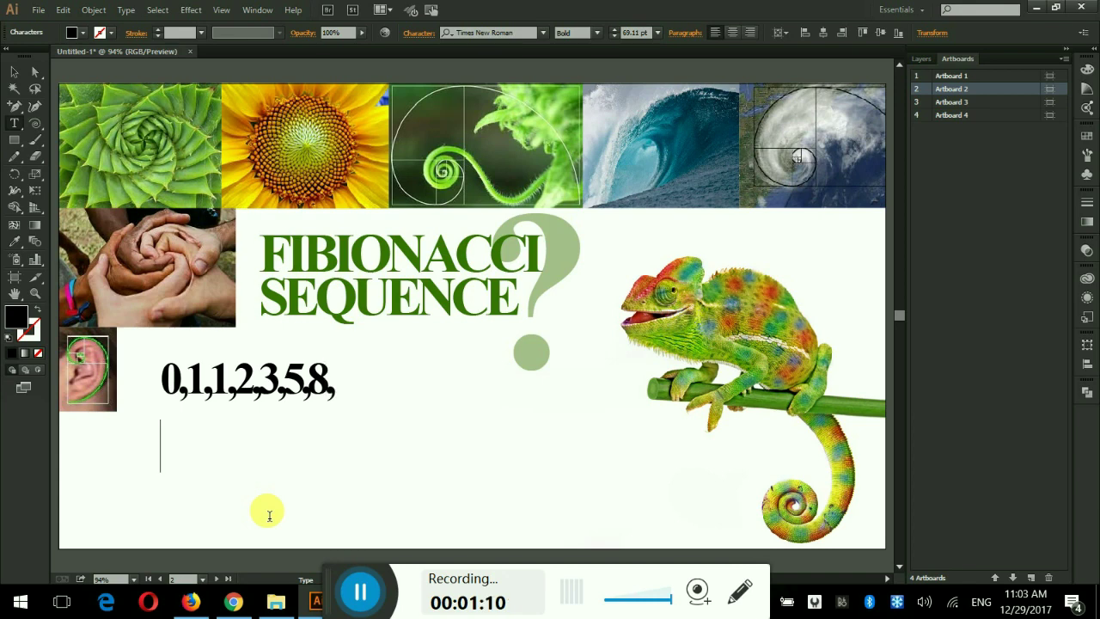
type("13,21")
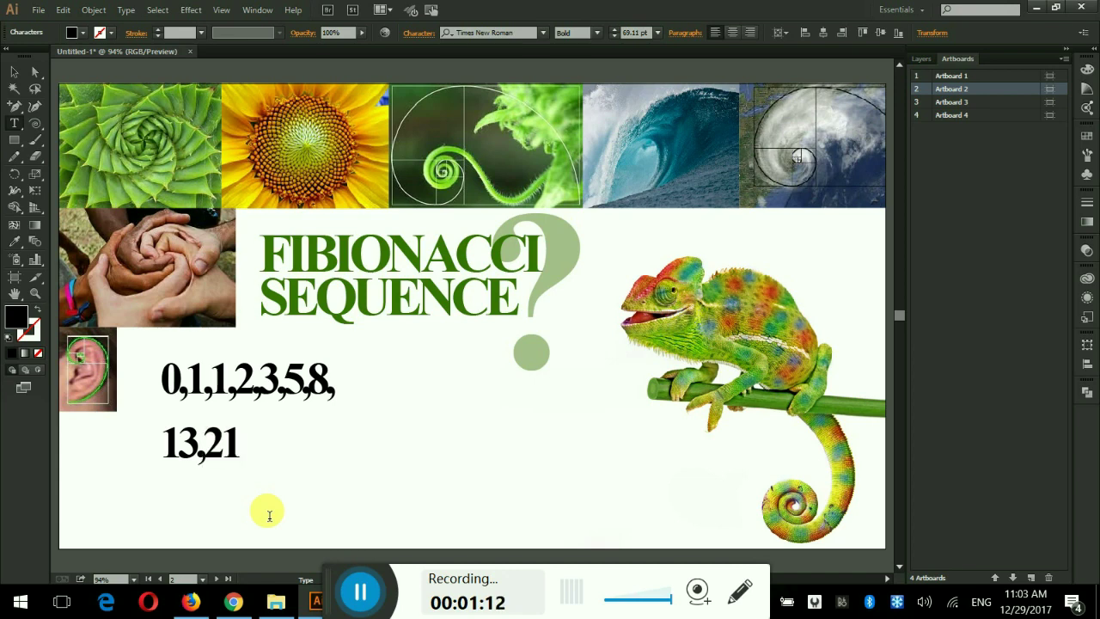
type(",34,55...")
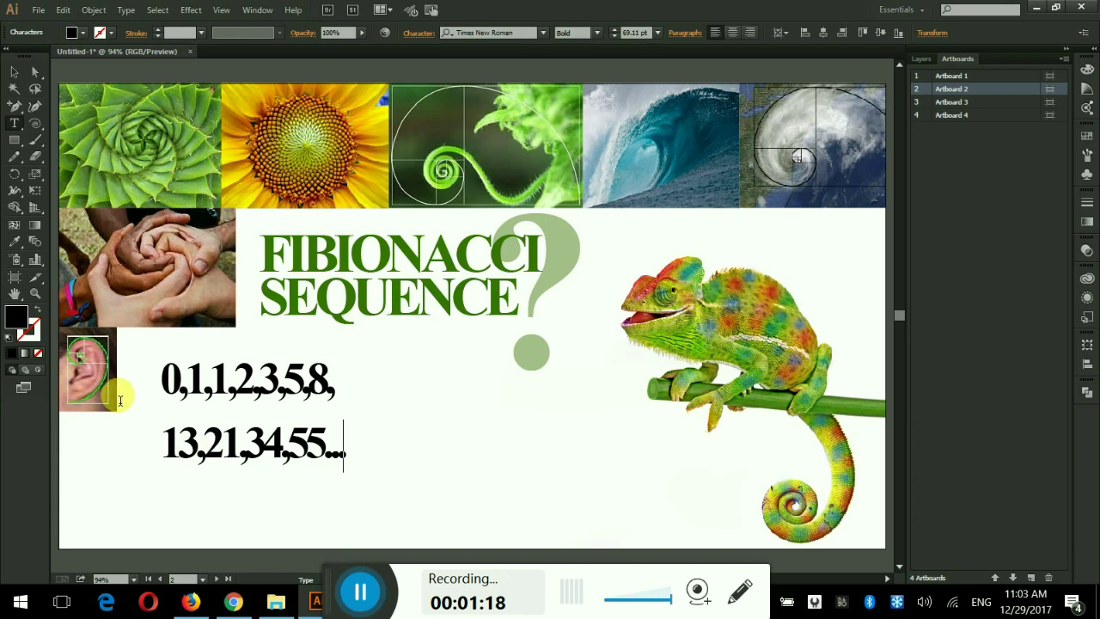
left_click(16, 75)
Step: Widen the numbers' tracking, tighten their leading, and scale the text up much larger
key("alt+Right")
key("alt+Right")
key("alt+Right")
key("alt+Right")
key("alt+Right")
key("alt+Right")
key("alt+Right")
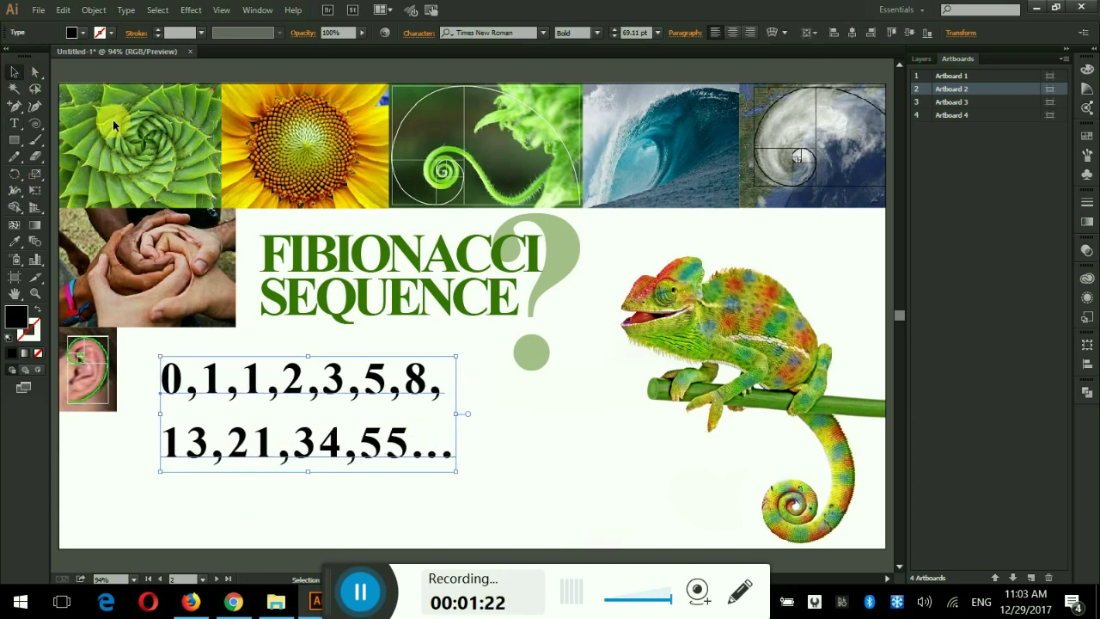
key("alt+Up")
key("alt+Up")
key("alt+Up")
key("alt+Up")
key("alt+Up")
key("alt+Up")
key("alt+Up")
key("alt+Up")
key("alt+Up")
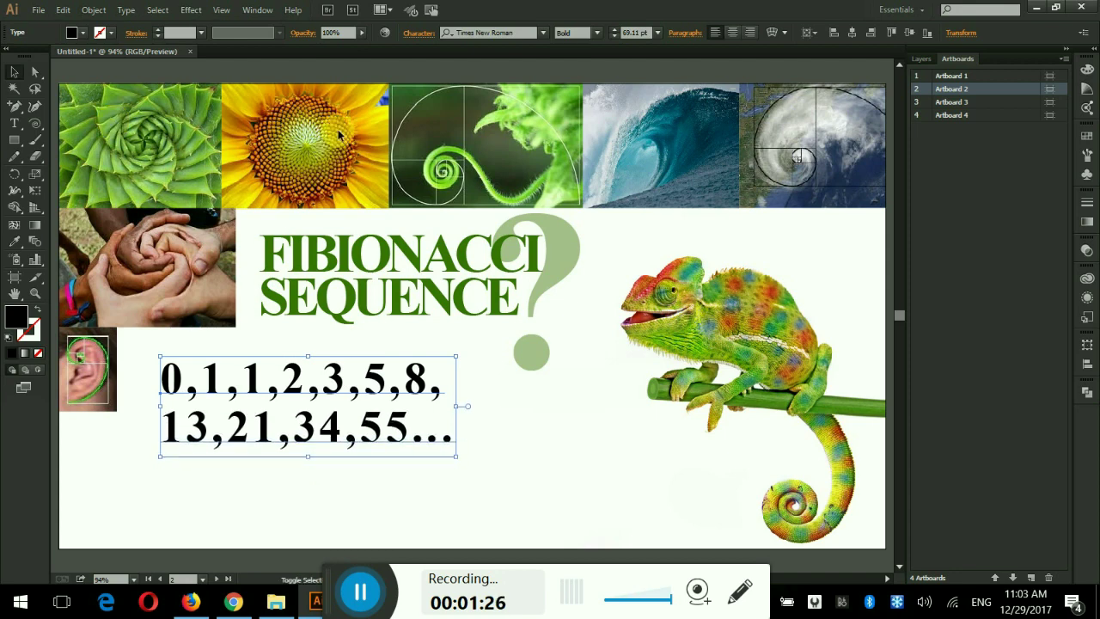
left_click_drag(456, 456, 706, 531)
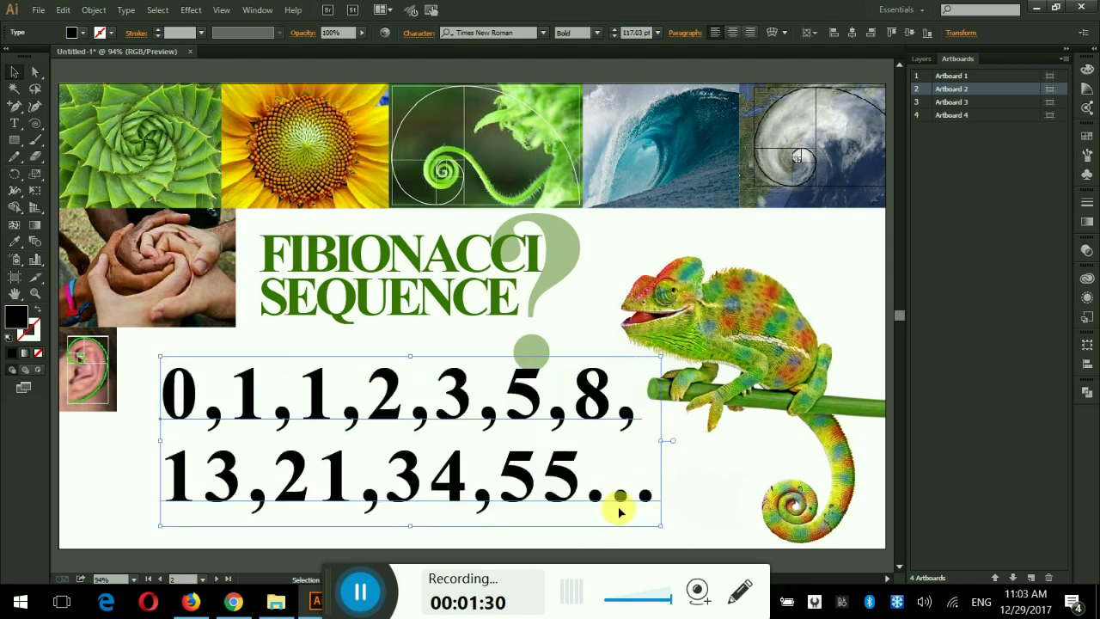
key("alt+Up")
key("alt+Up")
key("alt+Up")
key("alt+Up")
key("alt+Up")
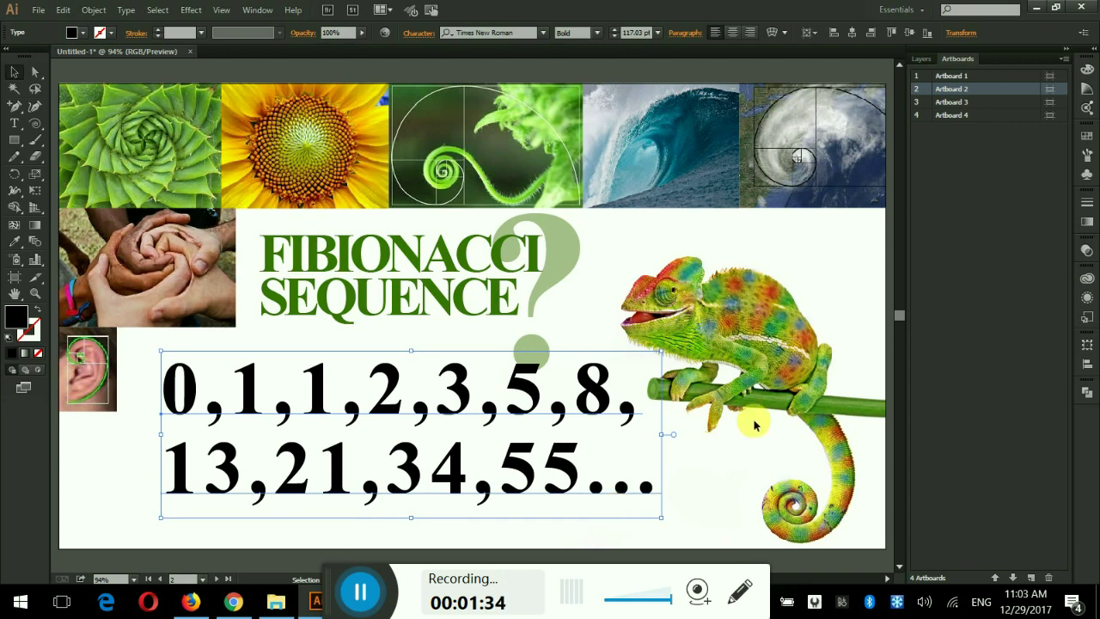
Step: Colour the numbers with the branch's green, nudging them slightly left
key("i")
left_click(762, 408)
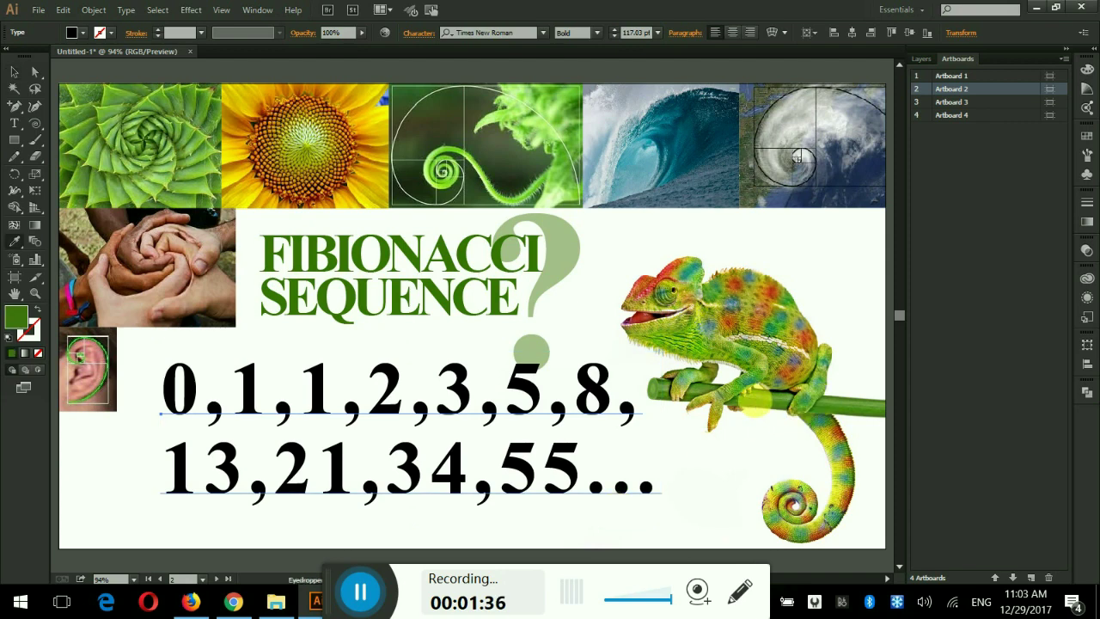
key("v")
left_click(694, 449)
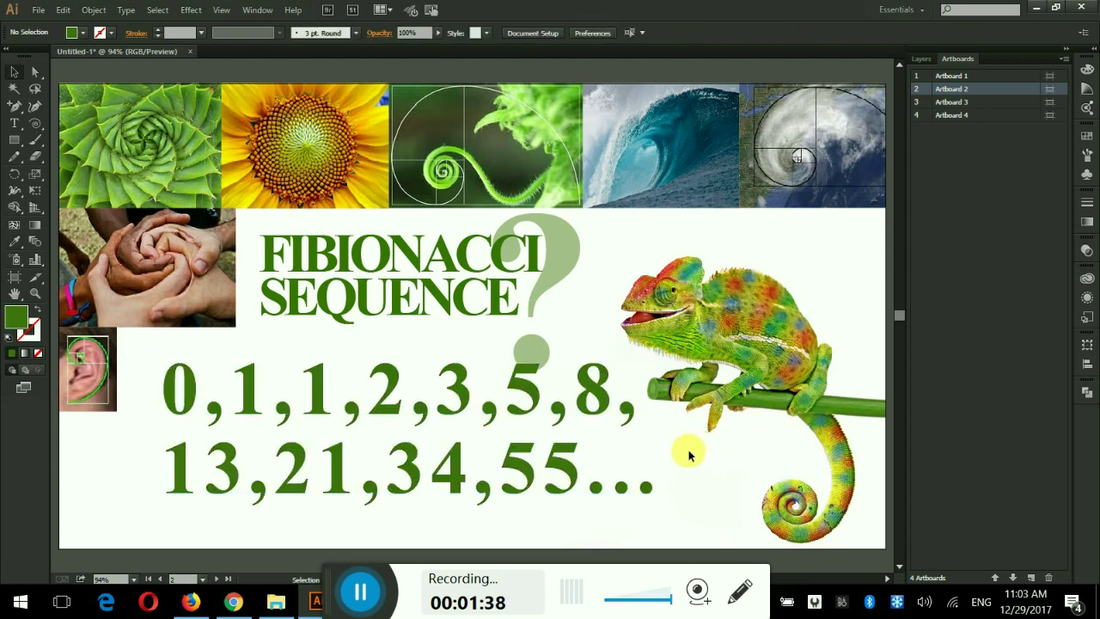
left_click_drag(588, 430, 582, 426)
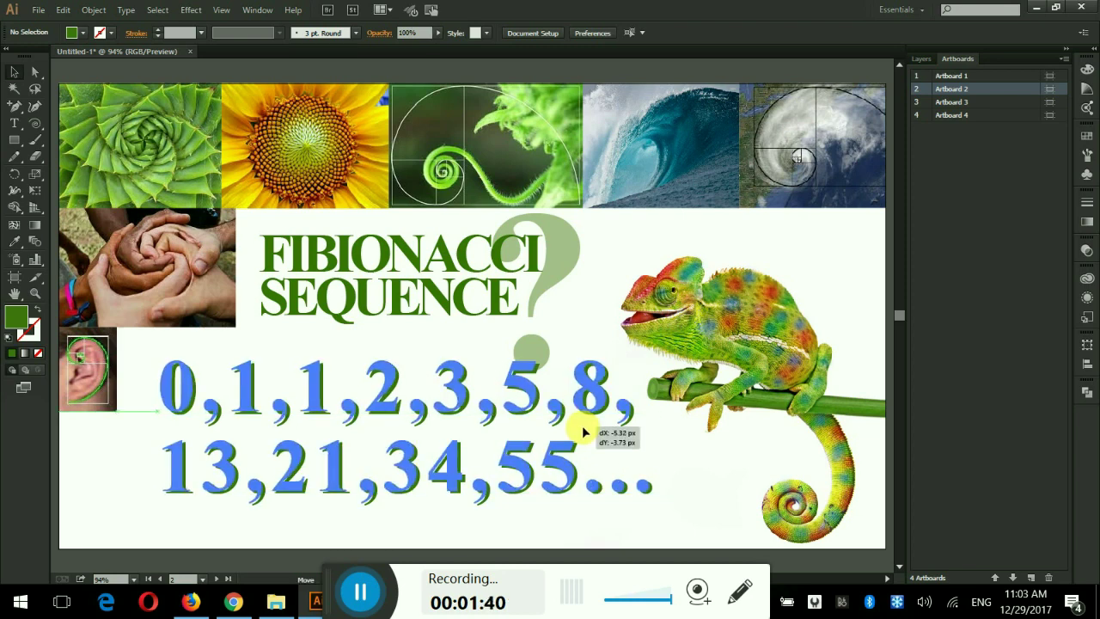
key("i")
left_click(672, 408)
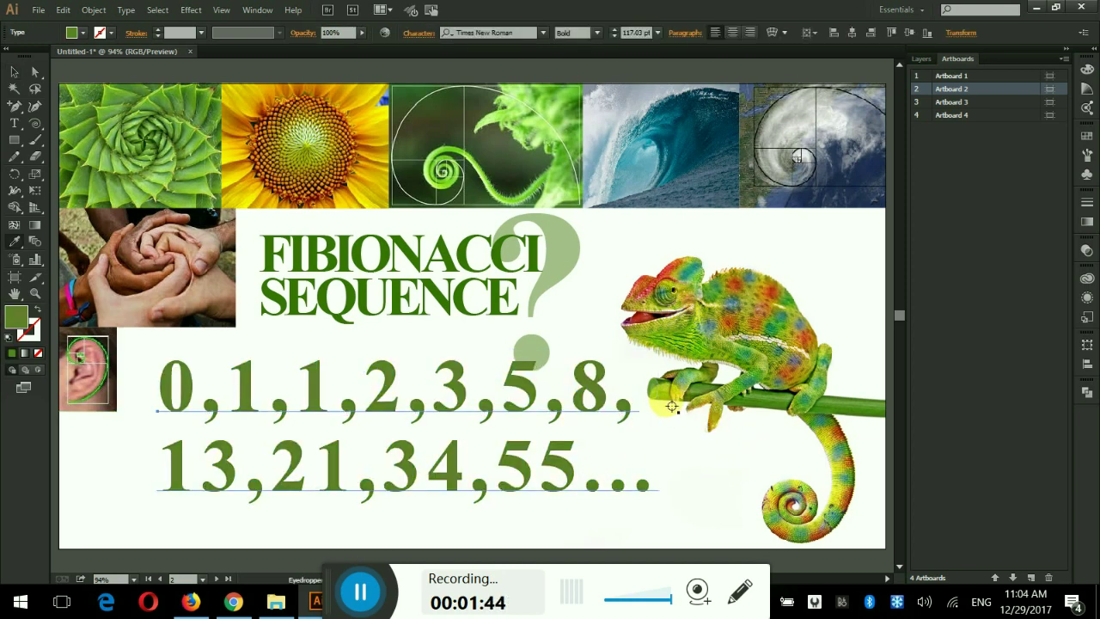
left_click(670, 397)
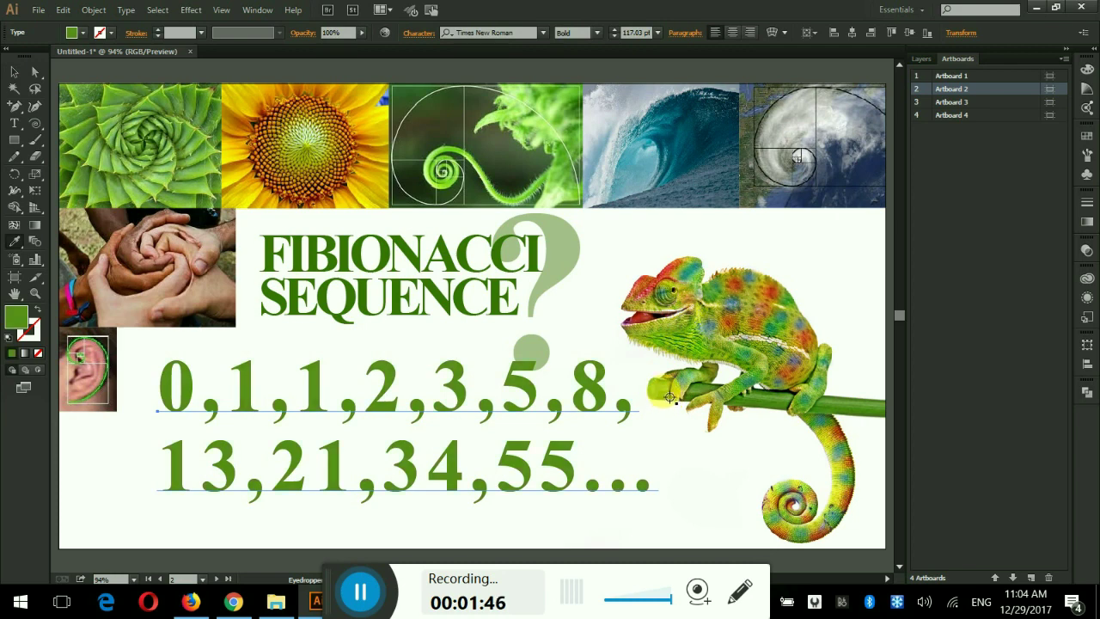
key("v")
left_click(679, 479)
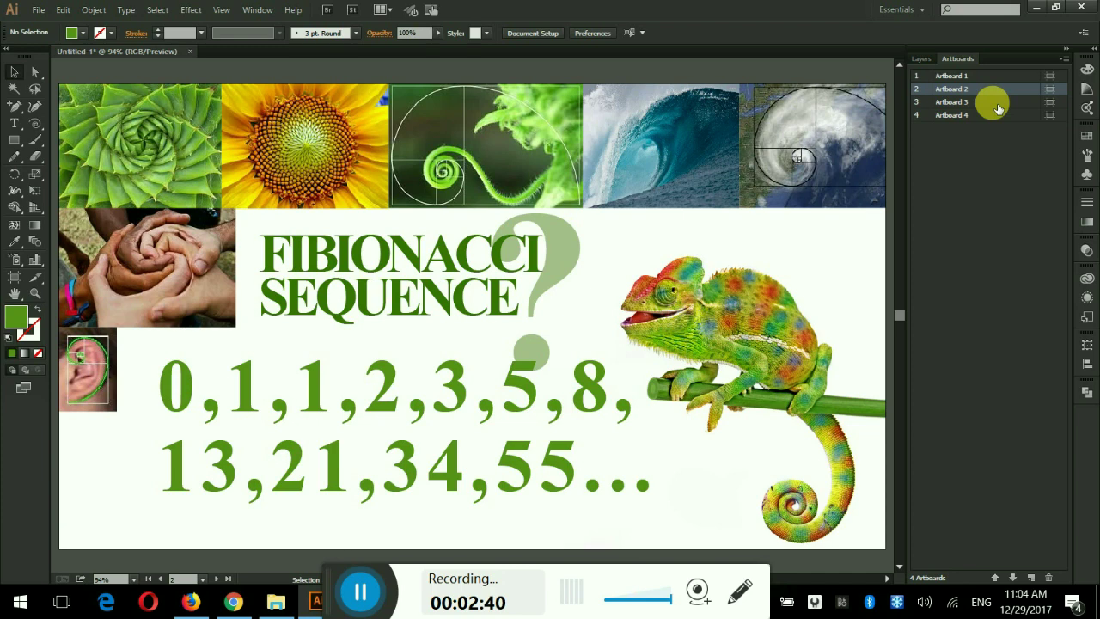
Step: On Artboard 3, create a 10 × 10 px square near the centre and select it
double_click(997, 103)
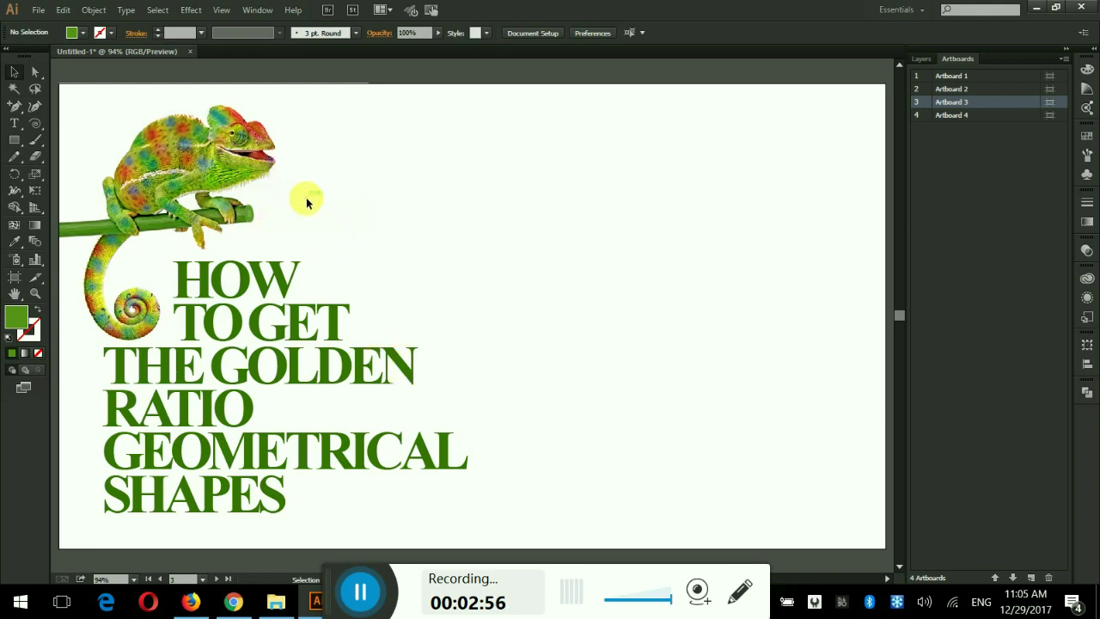
left_click(16, 143)
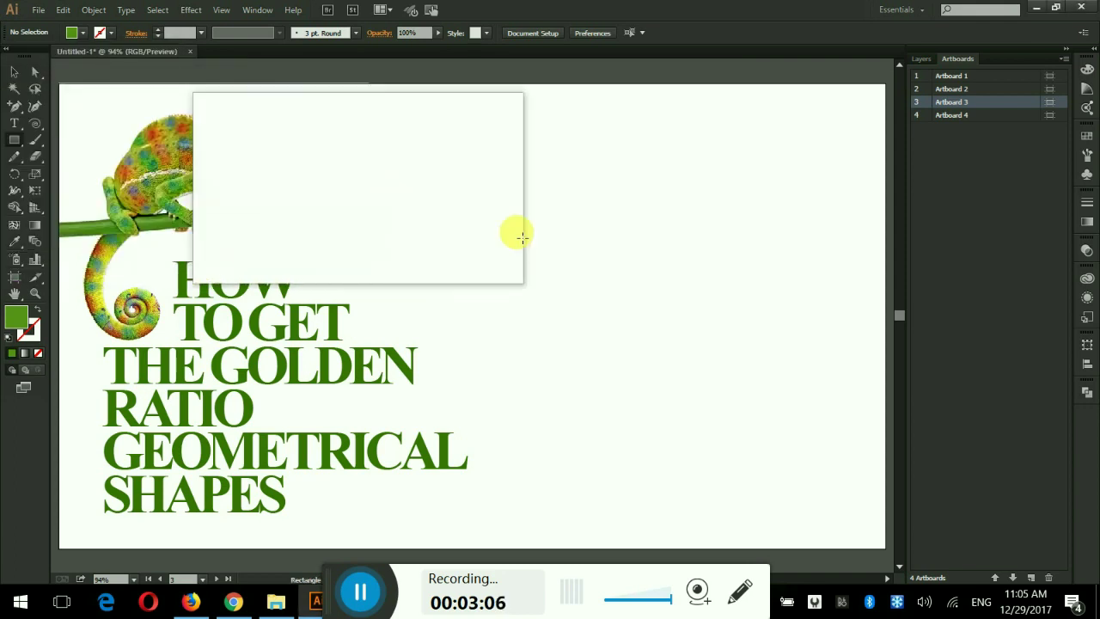
left_click(573, 267)
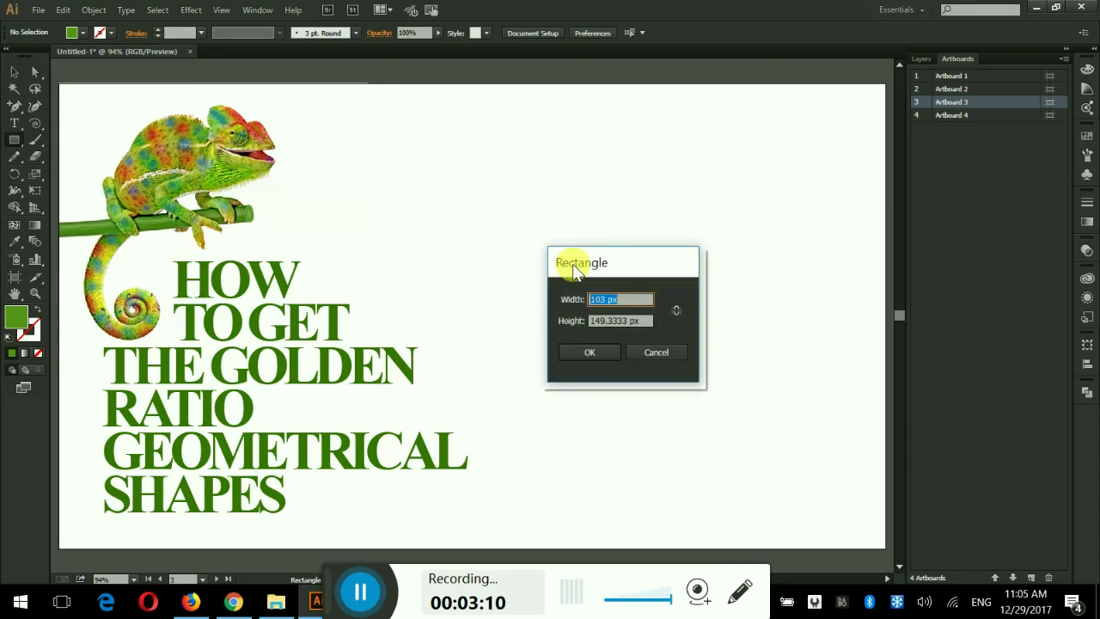
type("1")
type("0")
key("Tab")
type("1")
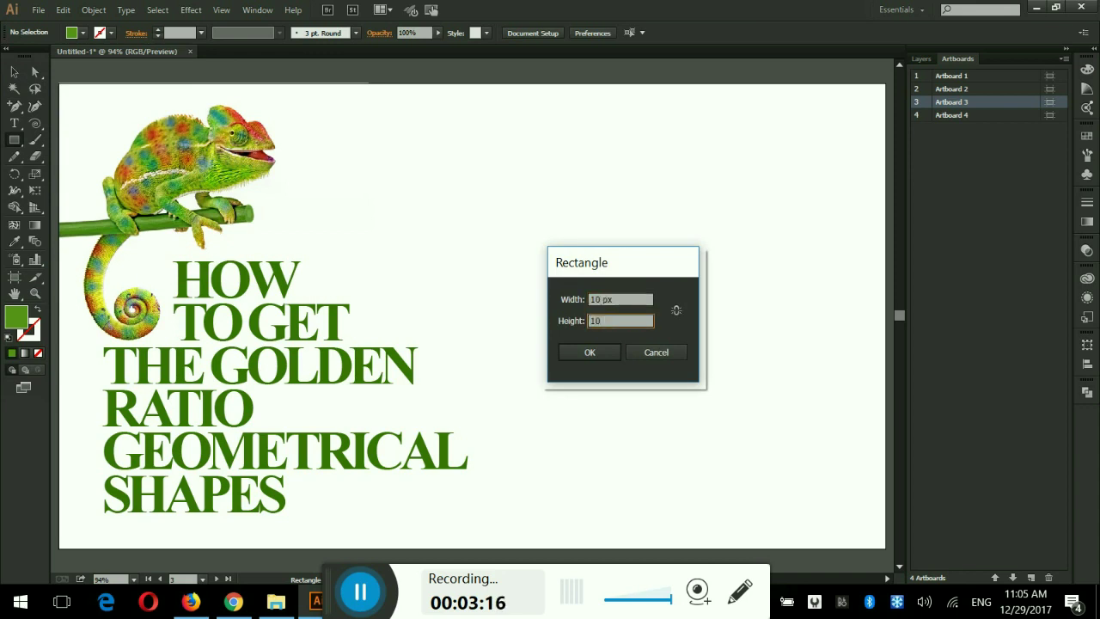
key("Return")
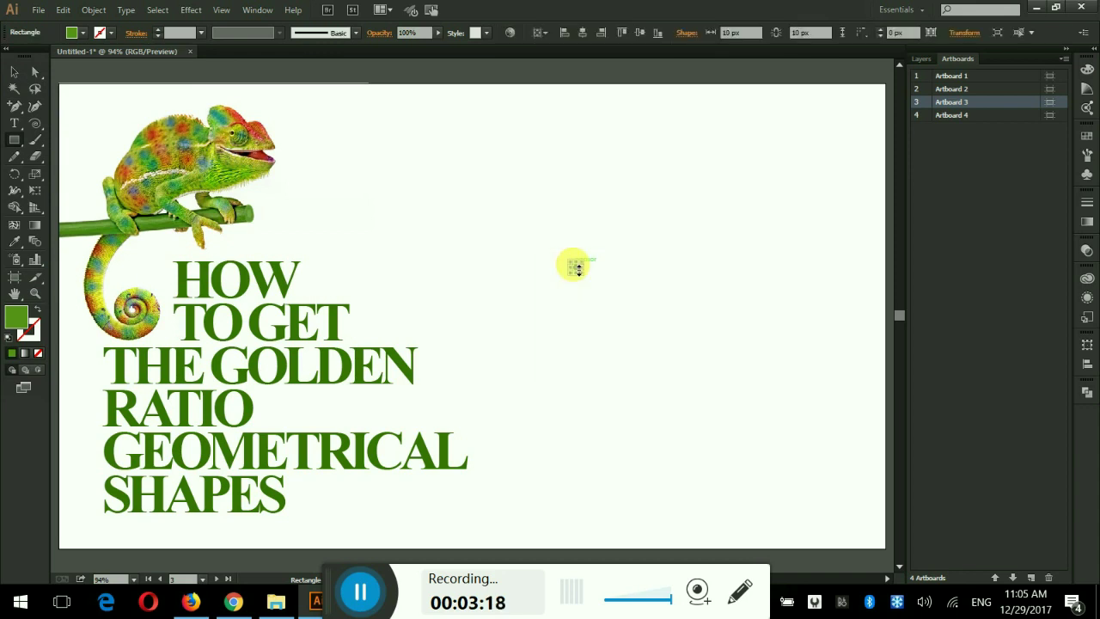
left_click(14, 72)
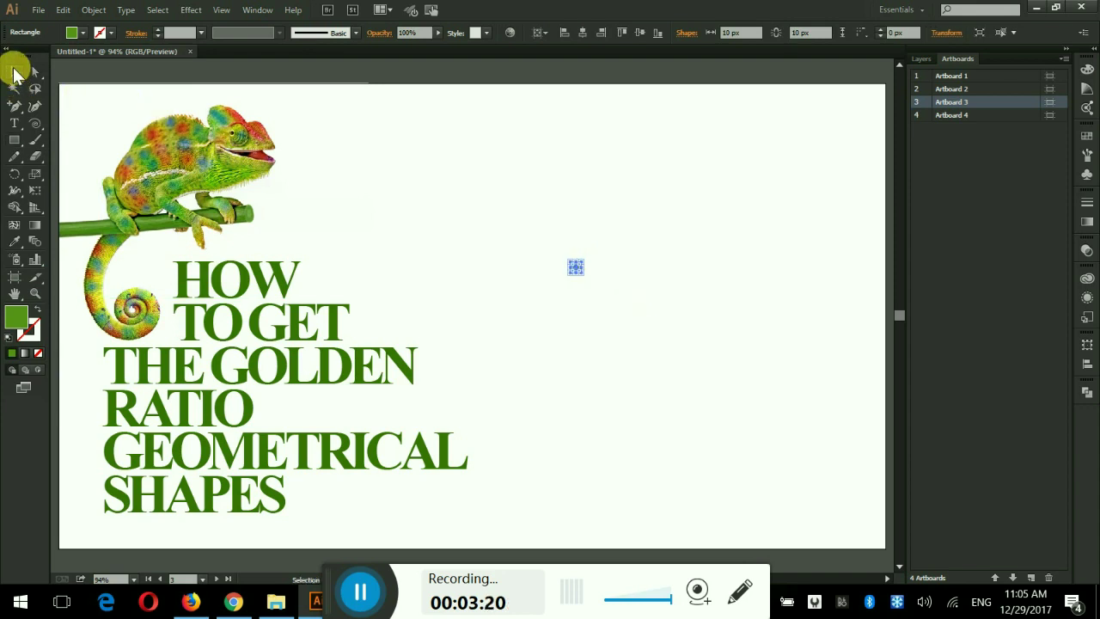
left_click(499, 216)
left_click_drag(535, 233, 584, 301)
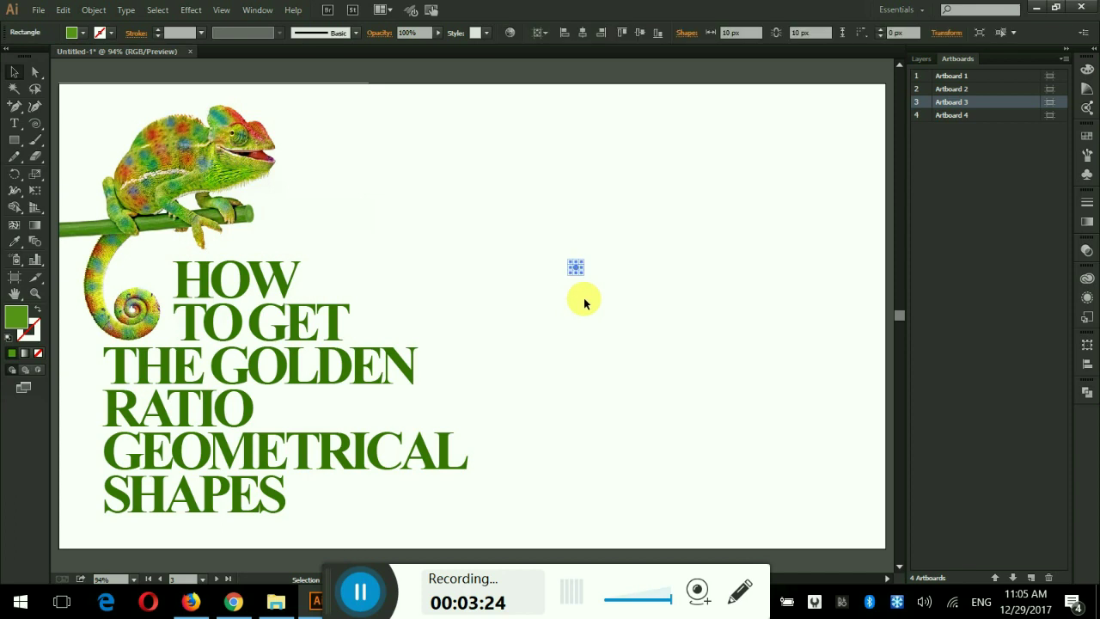
Step: Create a 100 × 100 px square to the right of the title text
left_click(543, 296)
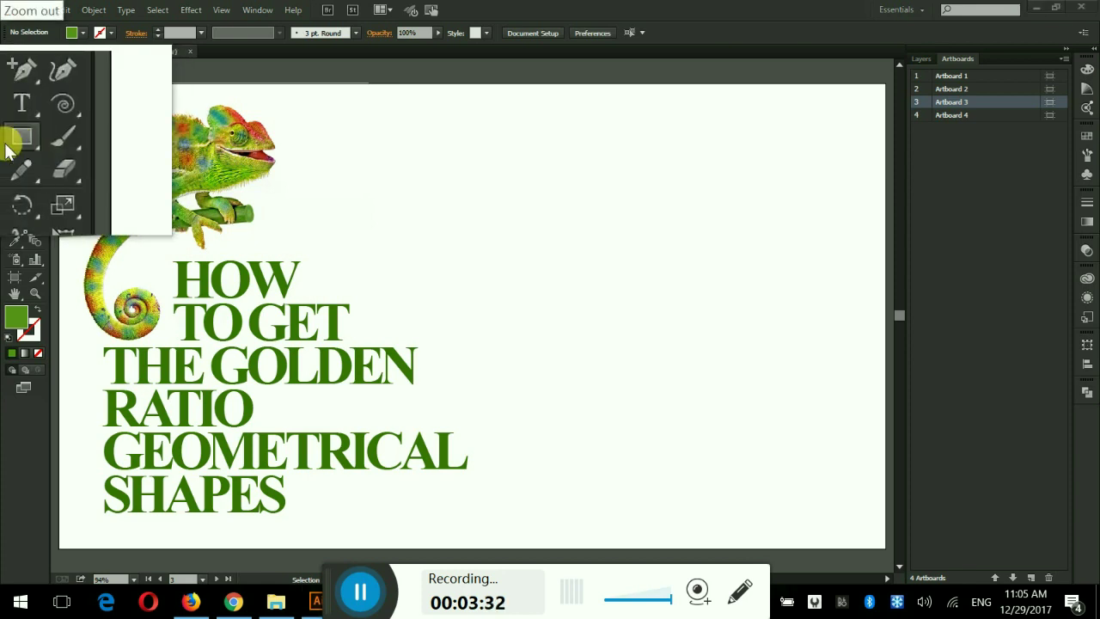
left_click(14, 141)
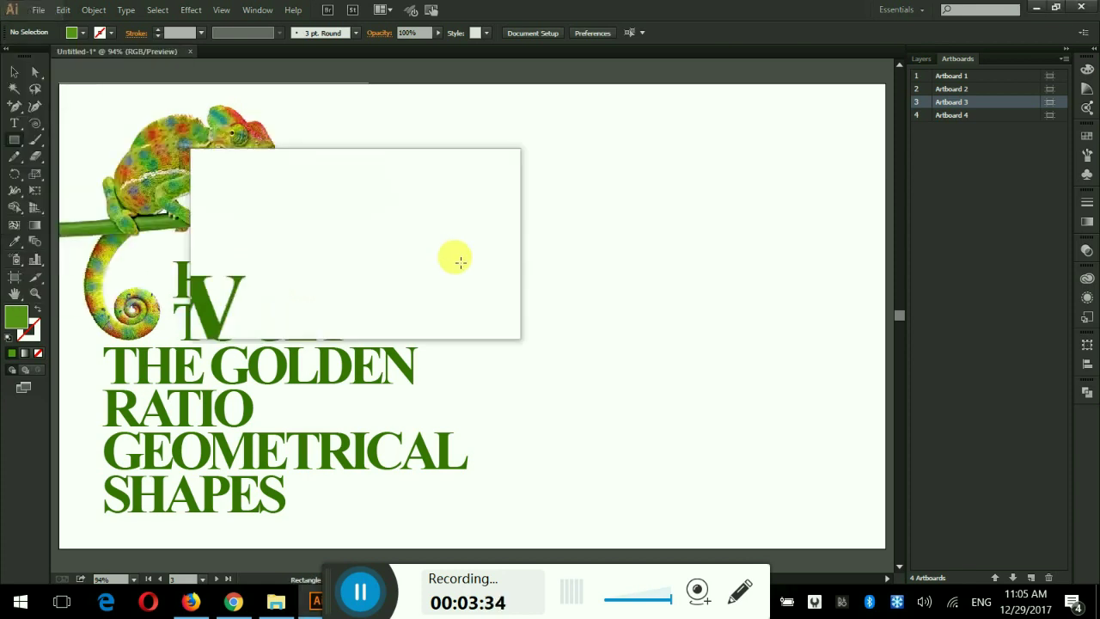
left_click(594, 271)
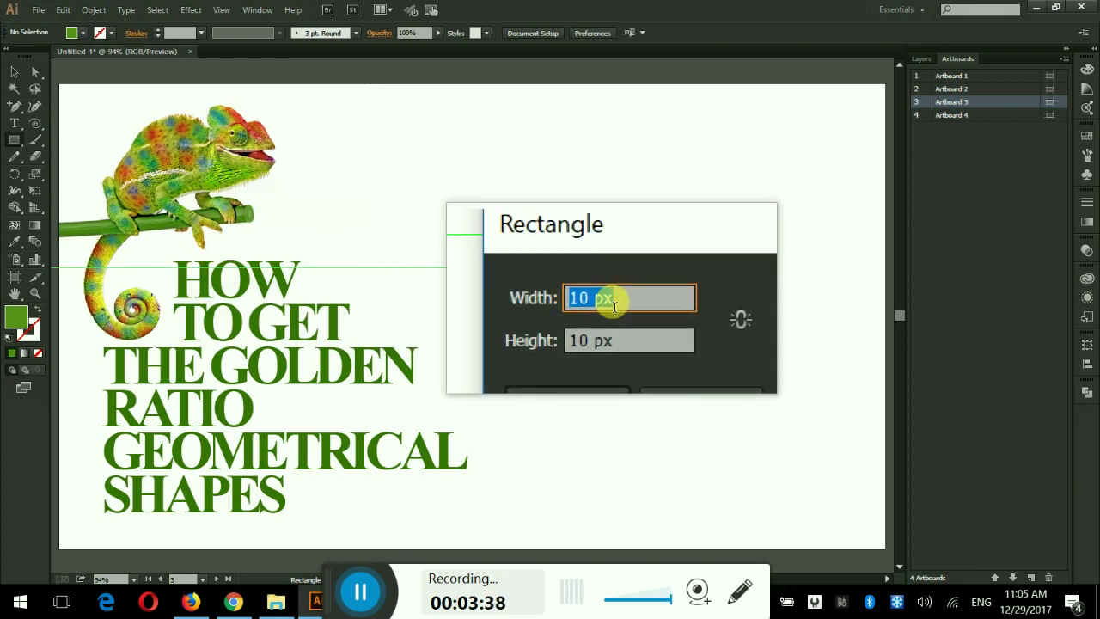
type("100")
key("Tab")
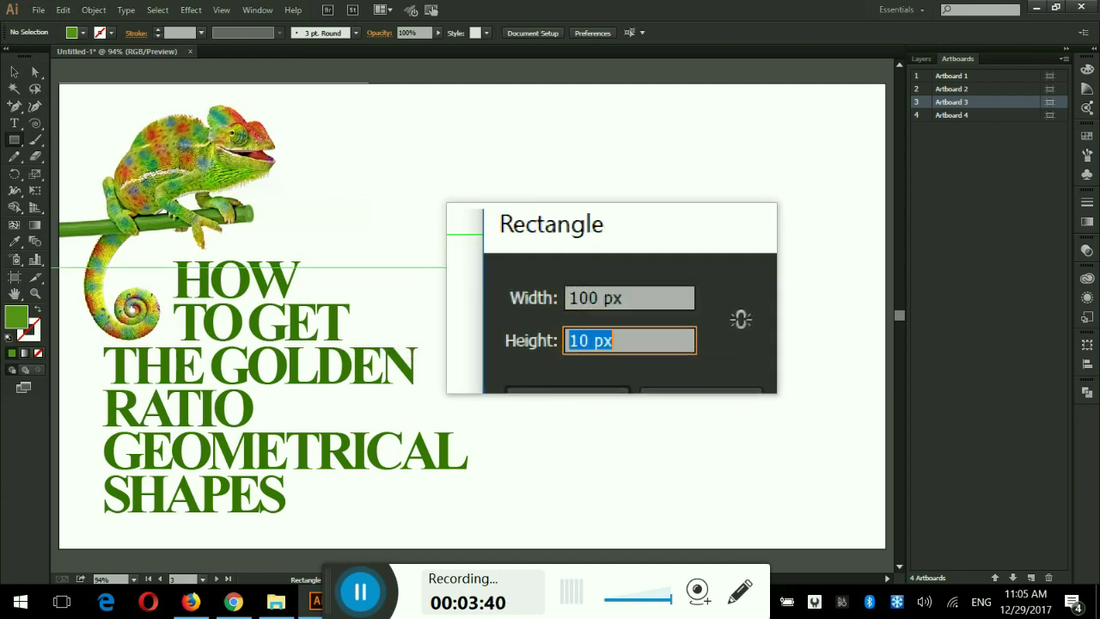
key("Return")
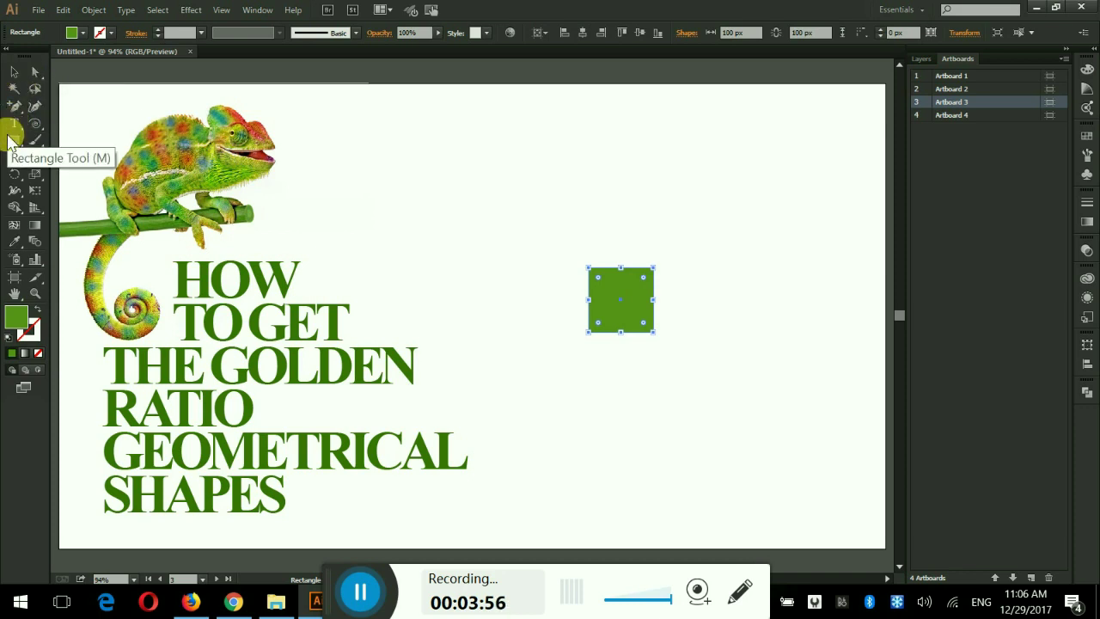
Step: Bring up the Rectangle size dialog again near the top of the artboard
left_click(15, 156)
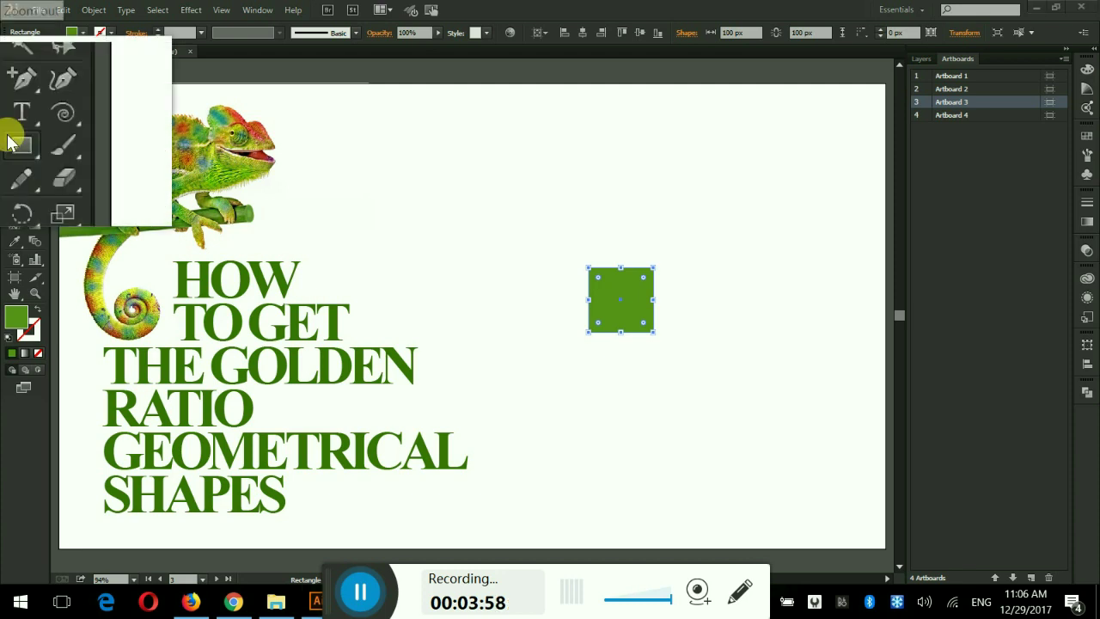
left_click(14, 152)
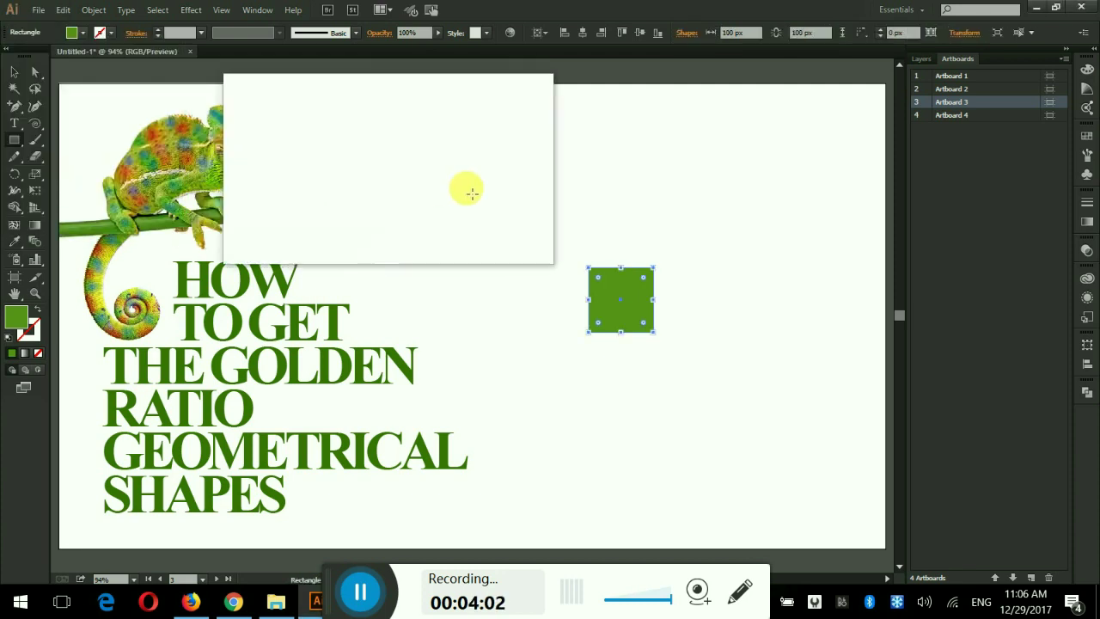
left_click(525, 175)
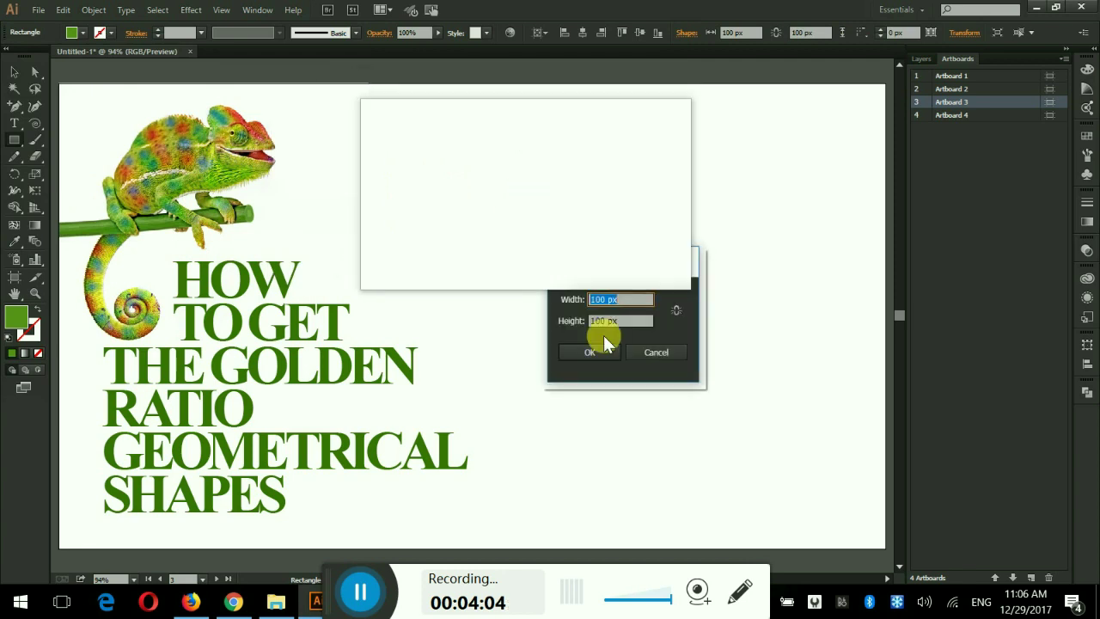
Step: Create another 100 px square plus 200, 300 and 500 px squares
left_click(592, 364)
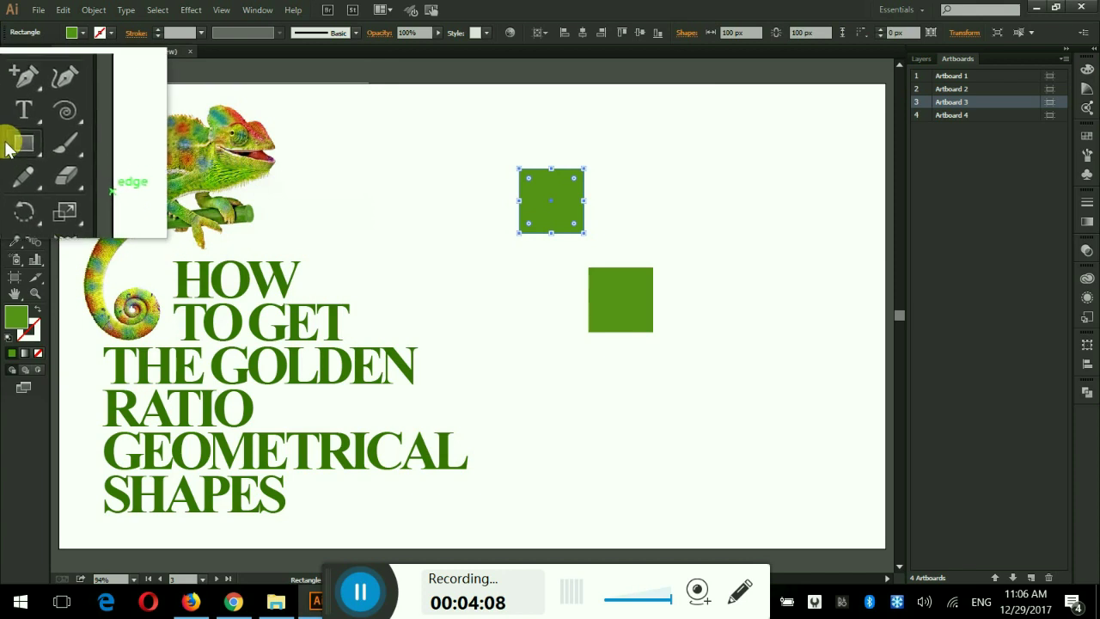
left_click(641, 168)
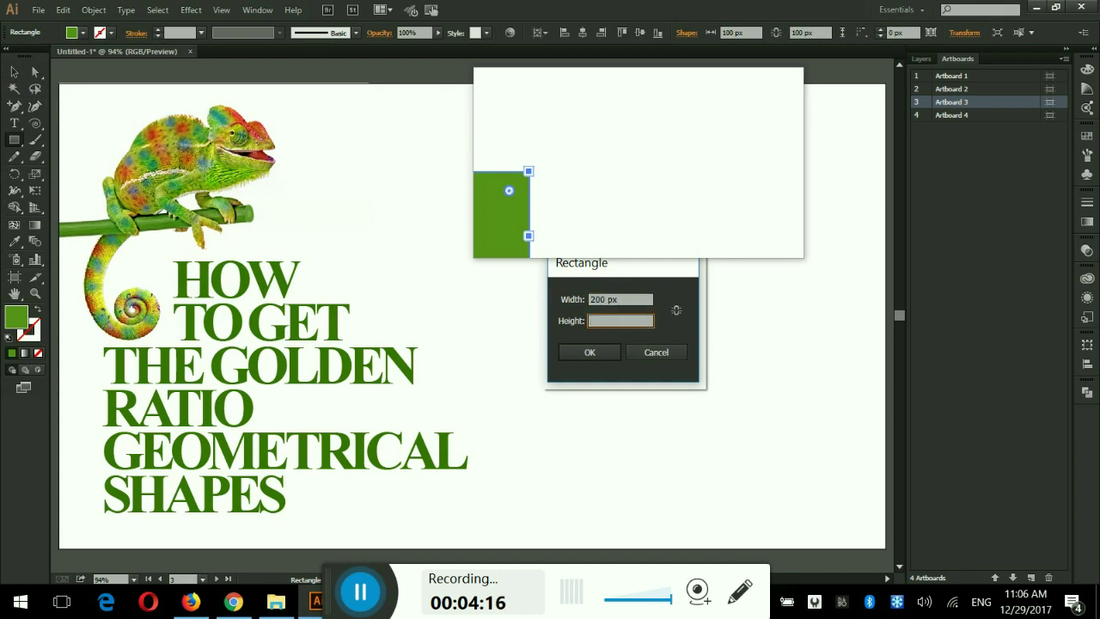
type("200")
key("Return")
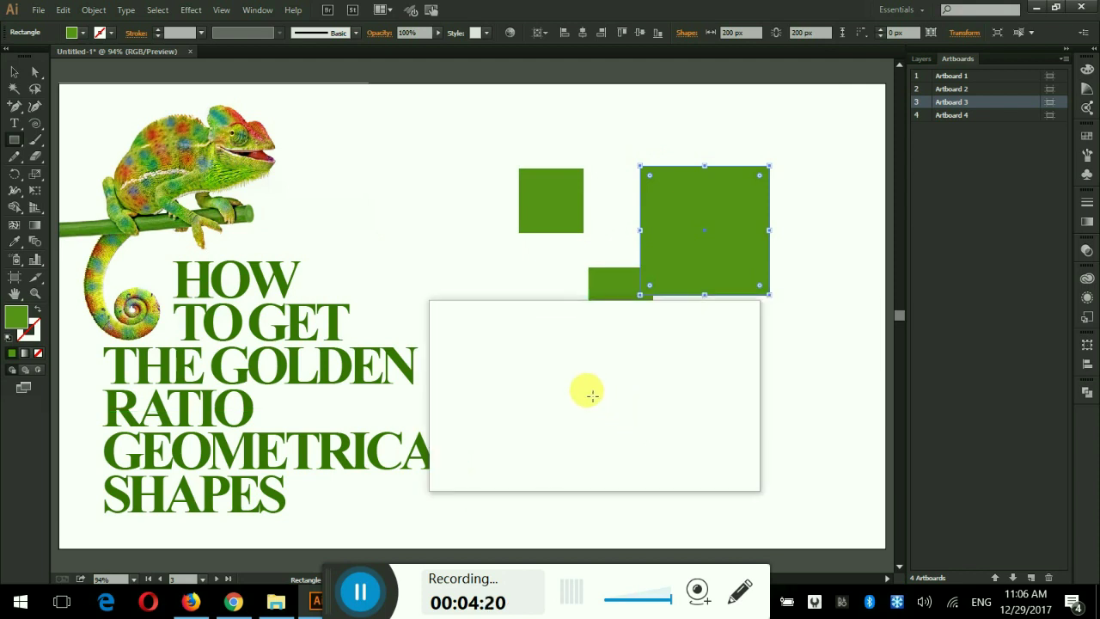
left_click(551, 370)
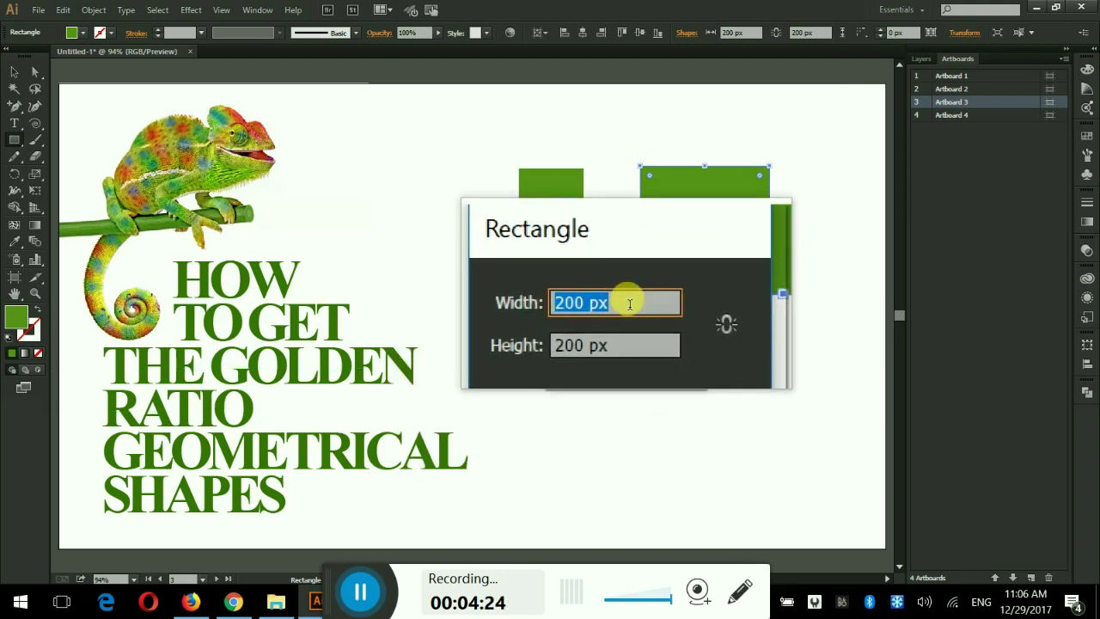
type("300")
key("Tab")
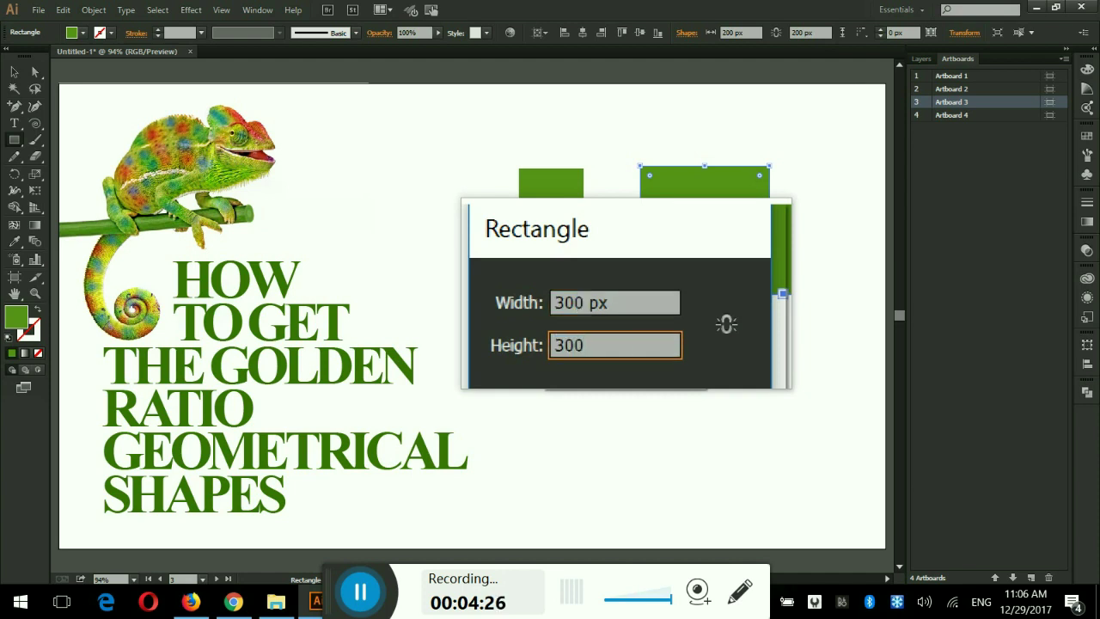
key("Return")
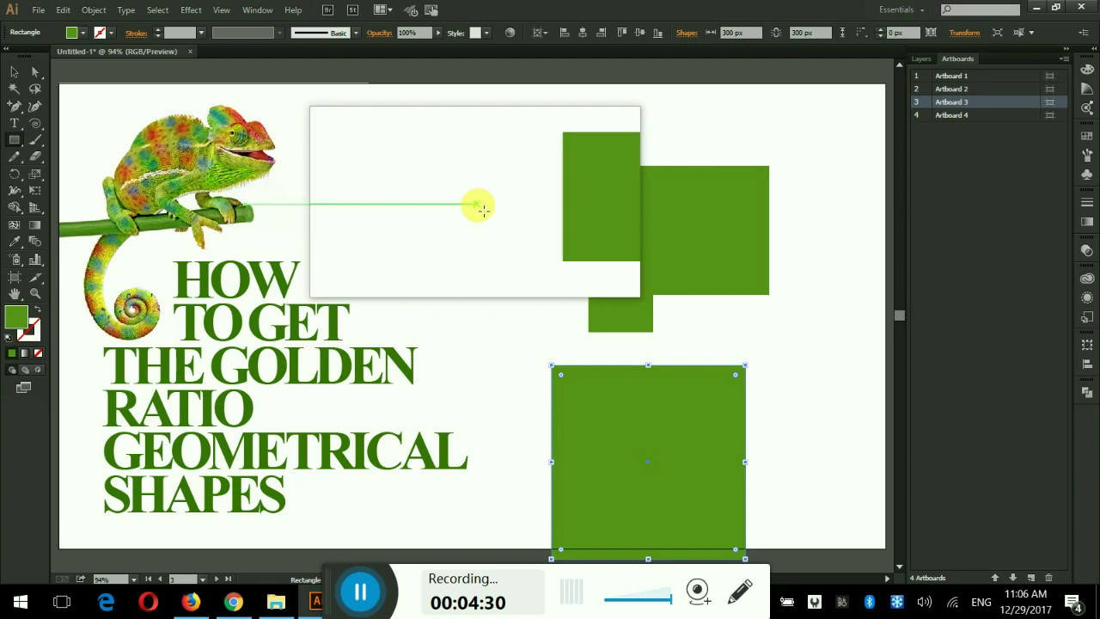
left_click(449, 184)
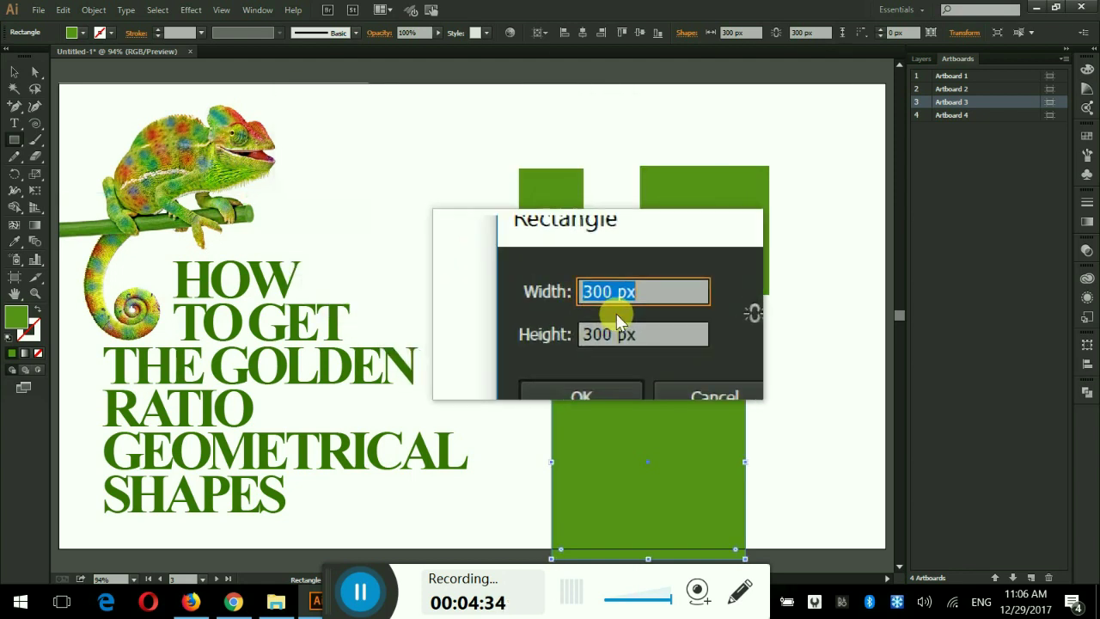
key("Tab")
type("50")
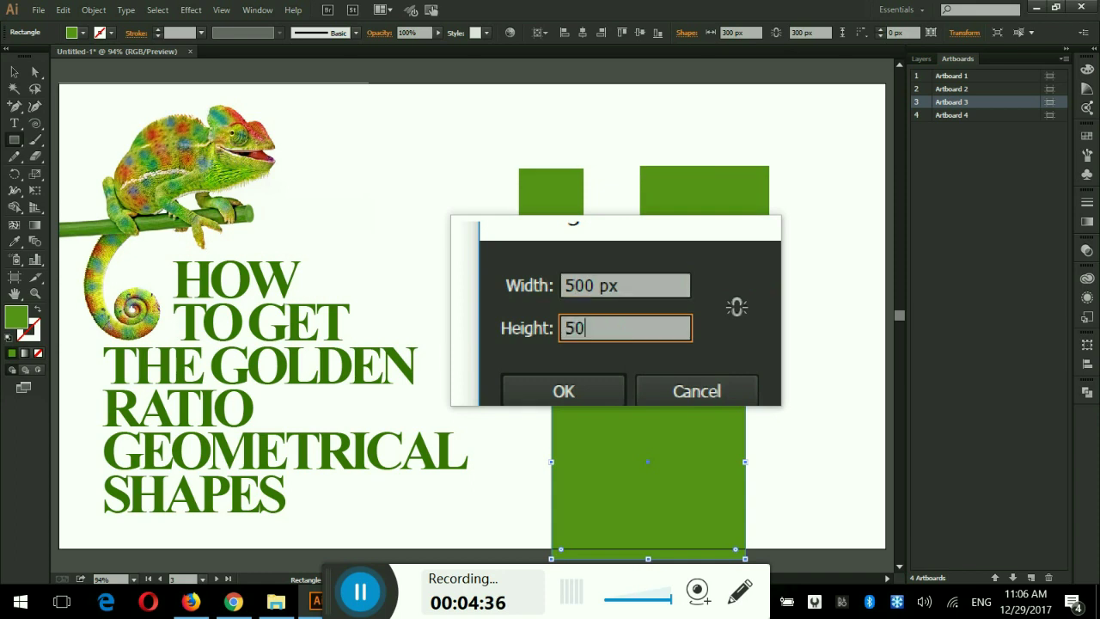
key("Return")
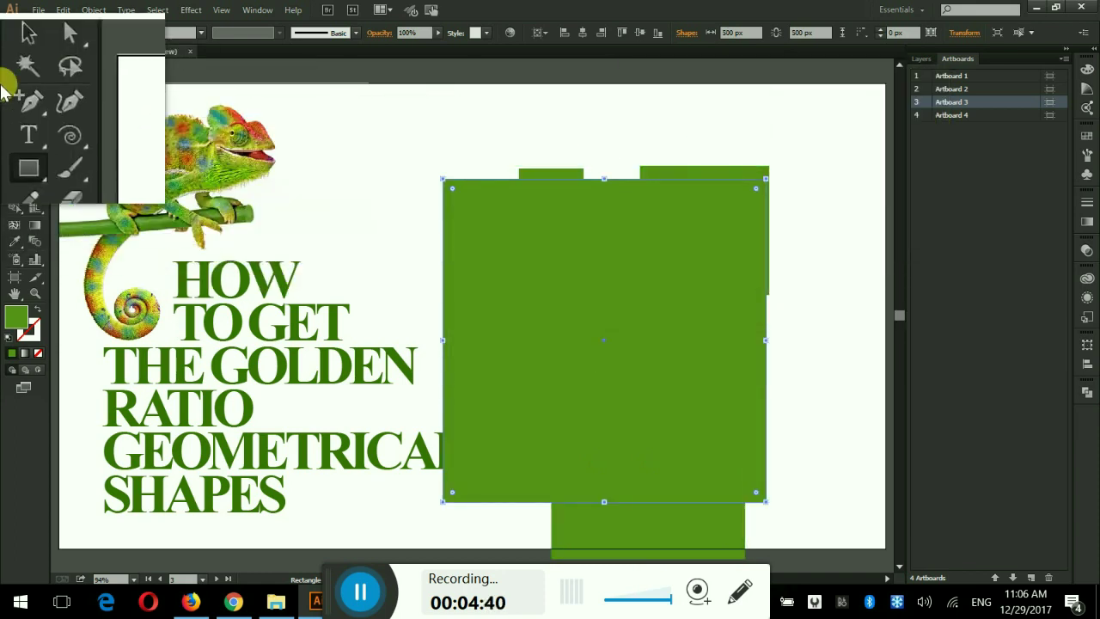
Step: Move the 500 px square up and to the left, away from the others
left_click(16, 74)
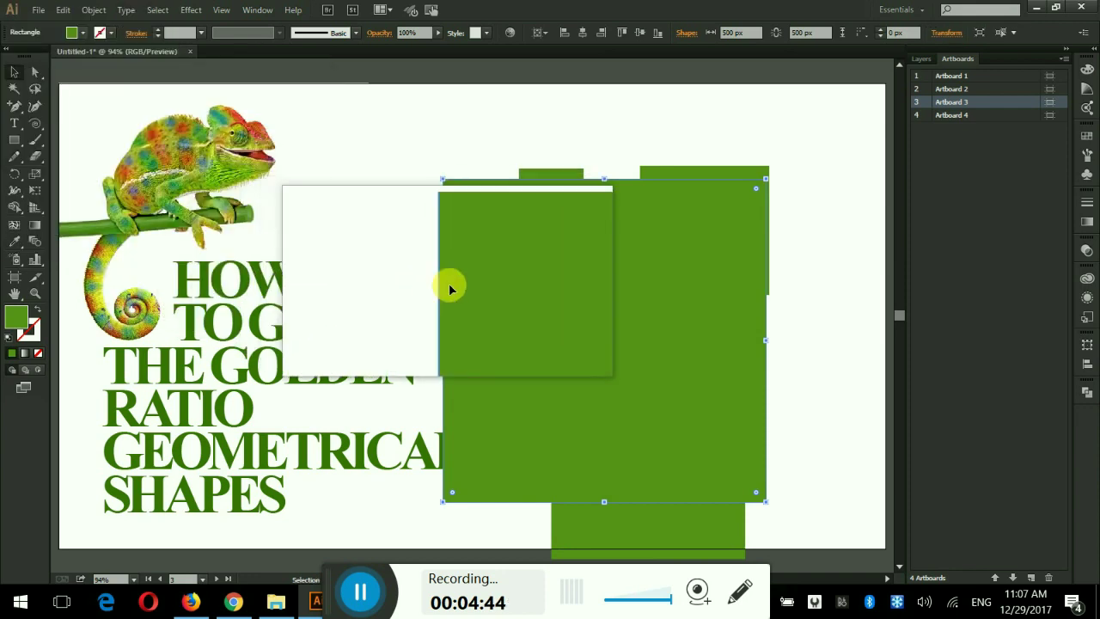
left_click(561, 284)
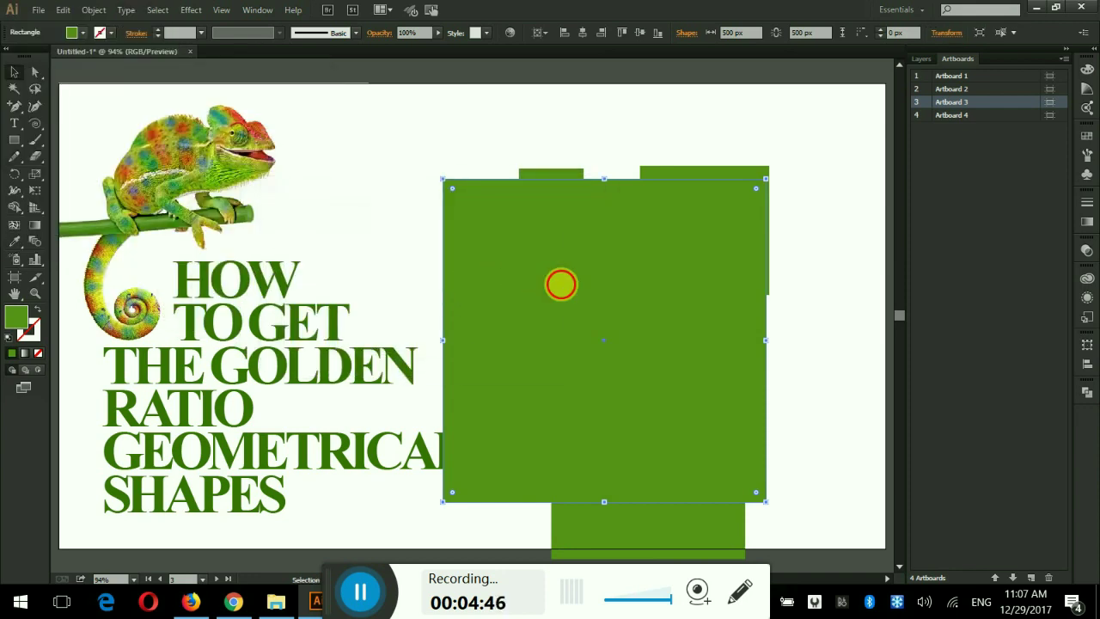
left_click_drag(561, 285, 608, 331)
mouse_move(696, 306)
left_mouse_down()
mouse_move(479, 245)
mouse_move(457, 189)
mouse_move(773, 316)
left_mouse_up()
Step: Stack both 100 px squares flush against the 200 px square, then select all three
left_click_drag(583, 214, 692, 232)
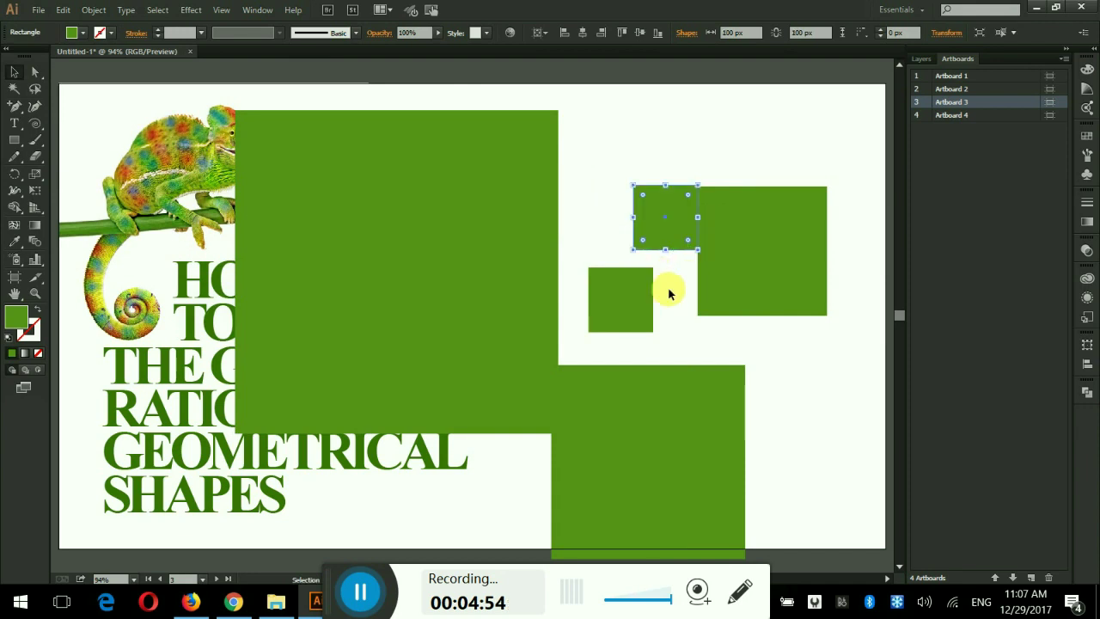
left_click(665, 290)
left_click_drag(622, 289, 683, 265)
left_click(707, 128)
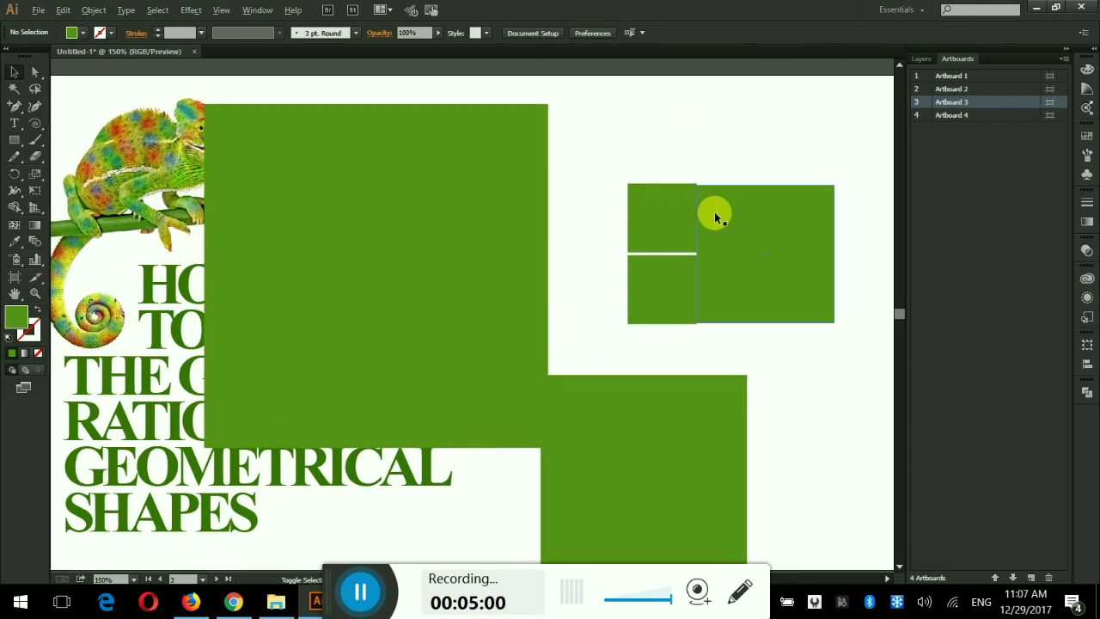
scroll(700, 222, "up", 3)
left_click_drag(658, 186, 656, 317)
left_click(679, 132)
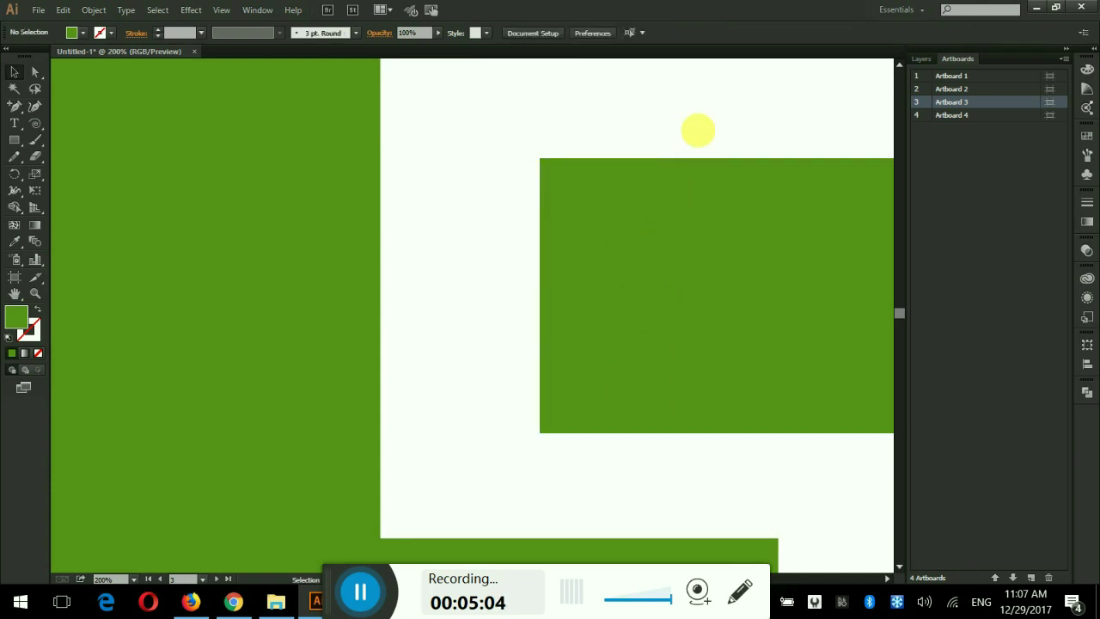
scroll(678, 131, "down", 1)
scroll(667, 142, "right", 2)
left_click_drag(545, 125, 761, 342)
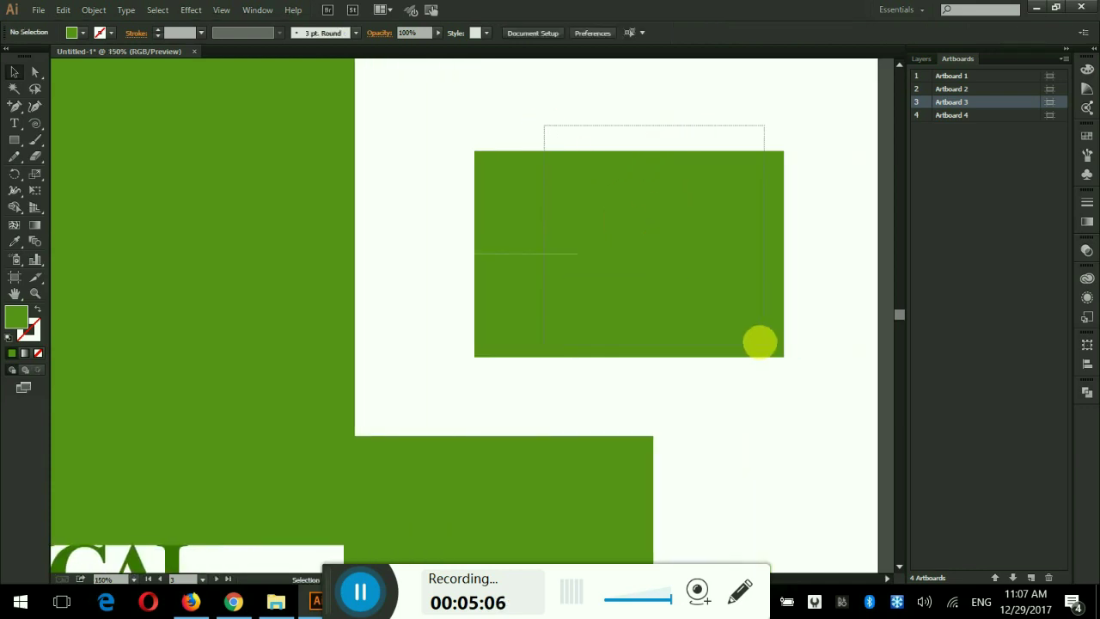
Step: Give the three grid squares a 3 pt black outline and white fill
left_click(157, 30)
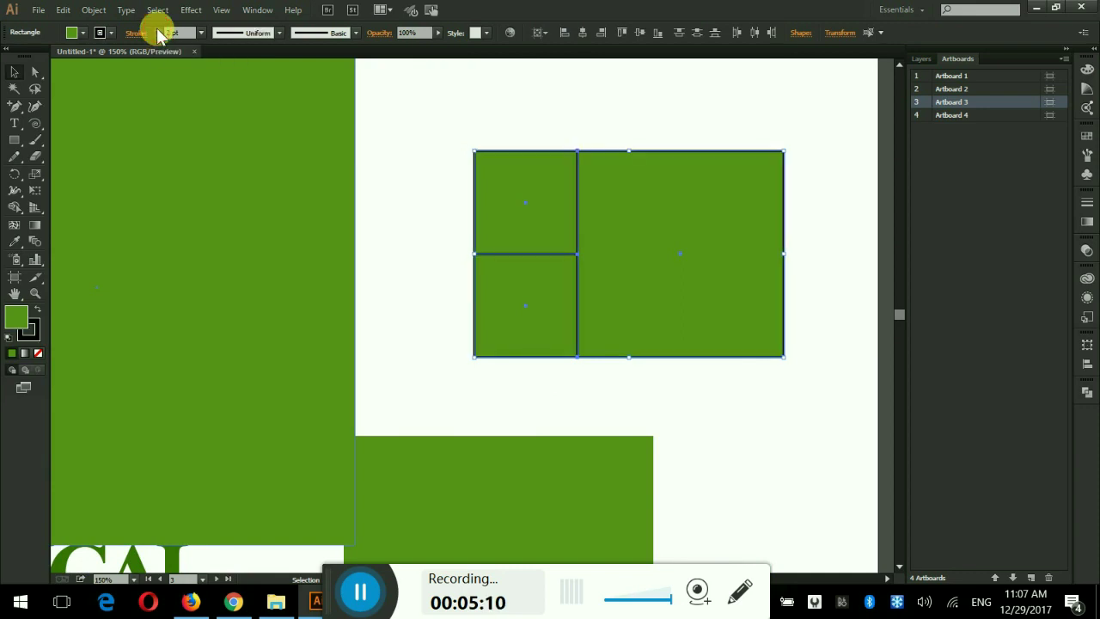
left_click(157, 30)
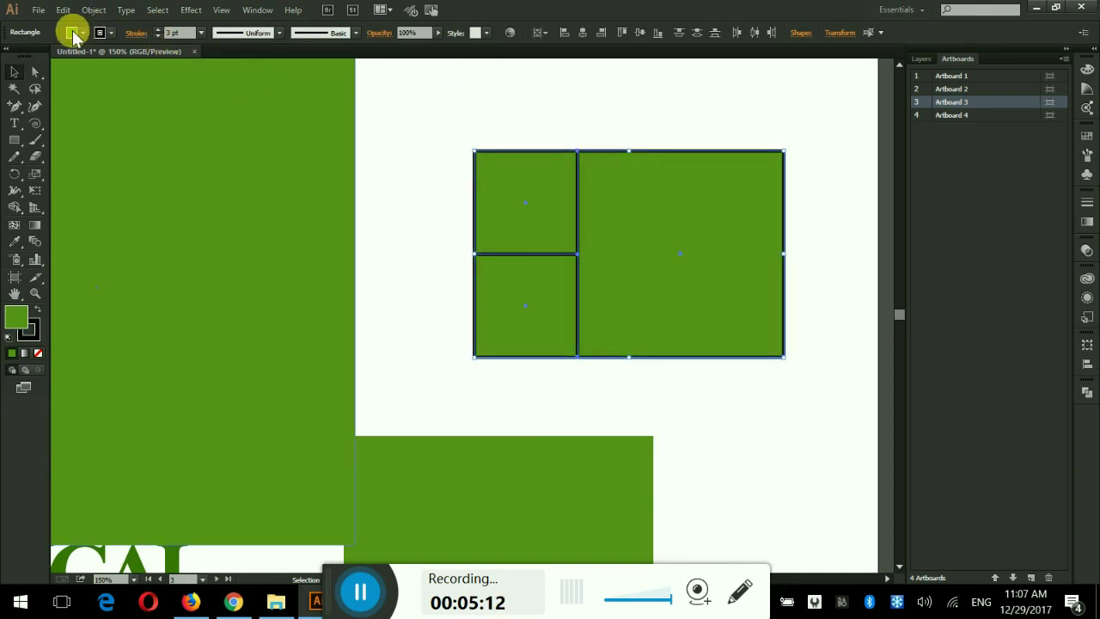
left_click(73, 32)
left_click(34, 55)
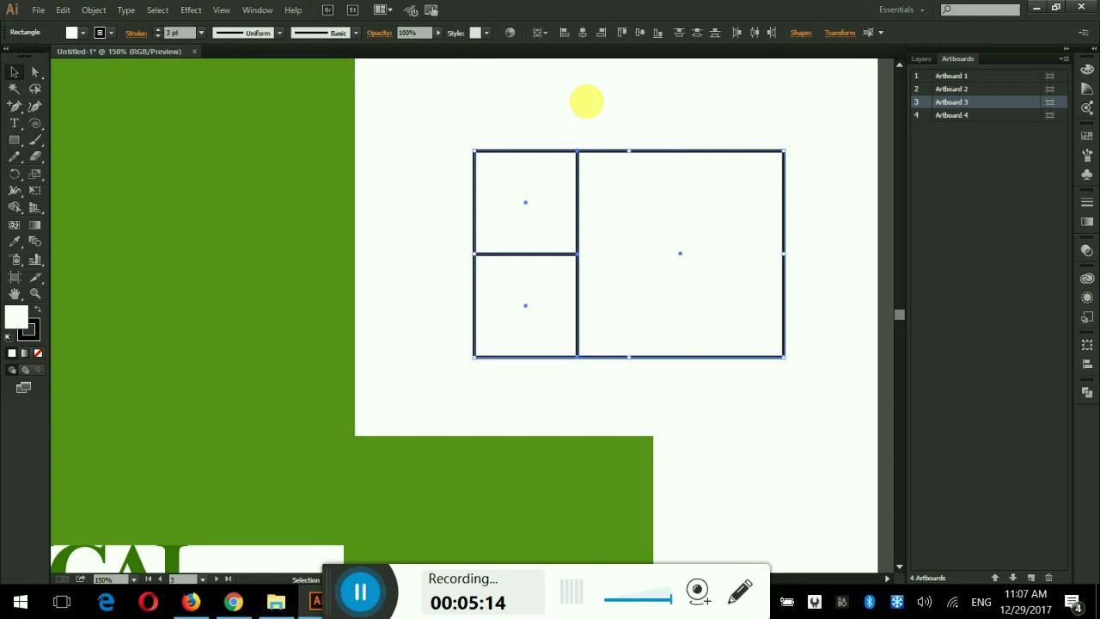
left_click(587, 100)
Step: Place the 300 px square under the grid and the 500 px square beside it, then select all
scroll(712, 454, "down", 2)
left_click_drag(615, 430, 673, 344)
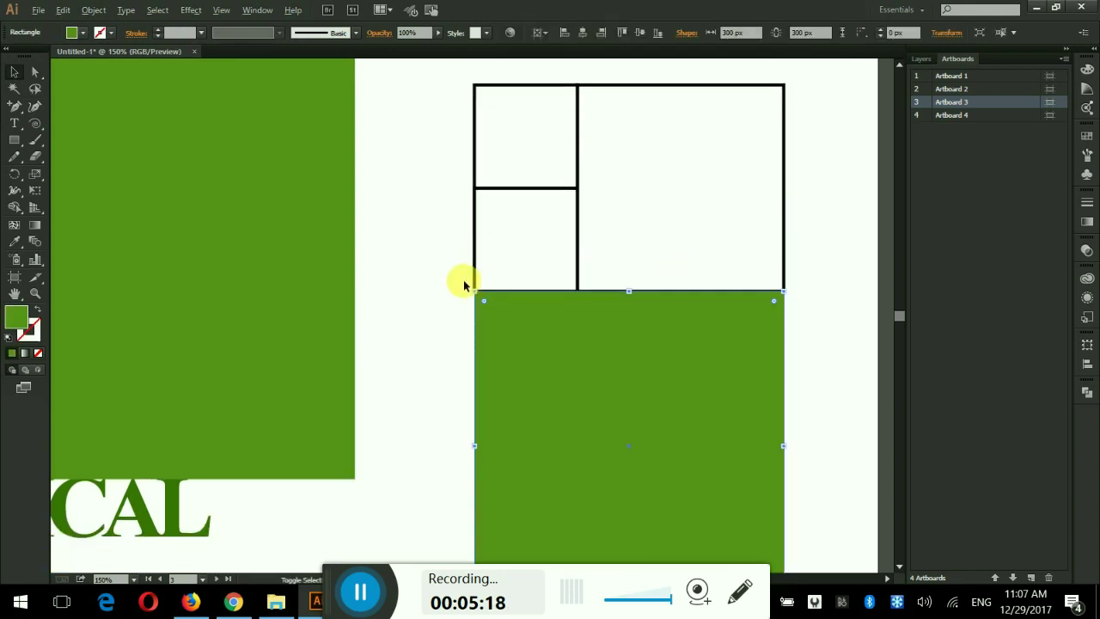
key("ctrl+minus")
key("ctrl+minus")
mouse_move(375, 277)
left_mouse_down()
mouse_move(415, 333)
mouse_move(407, 328)
left_mouse_up()
scroll(425, 221, "up", 3)
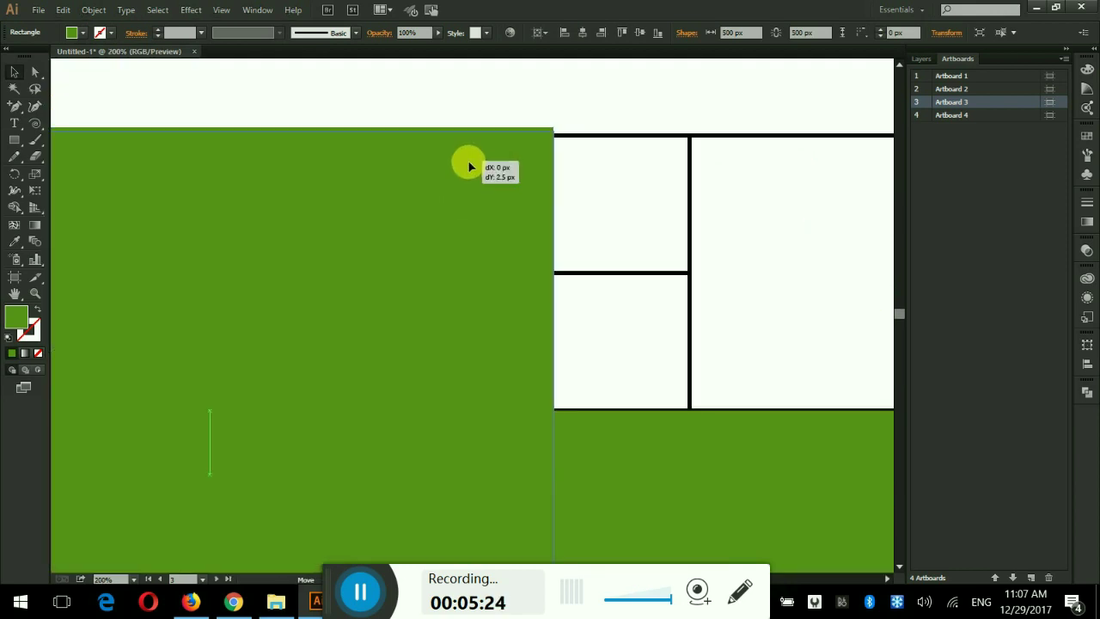
left_click_drag(468, 166, 470, 165)
scroll(470, 165, "down", 3)
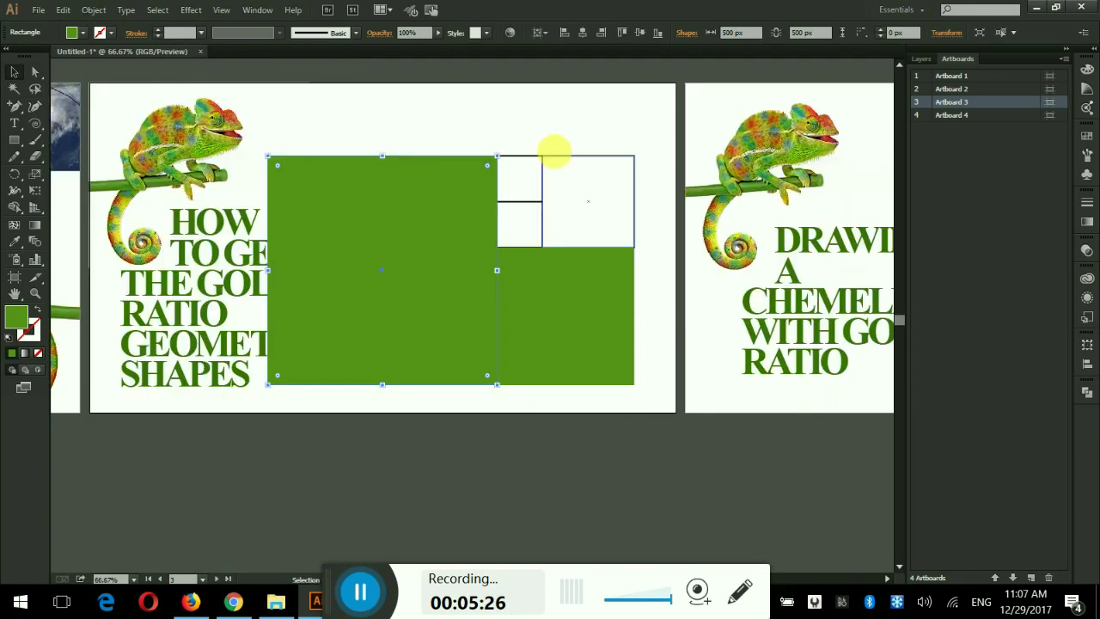
key("ctrl+a")
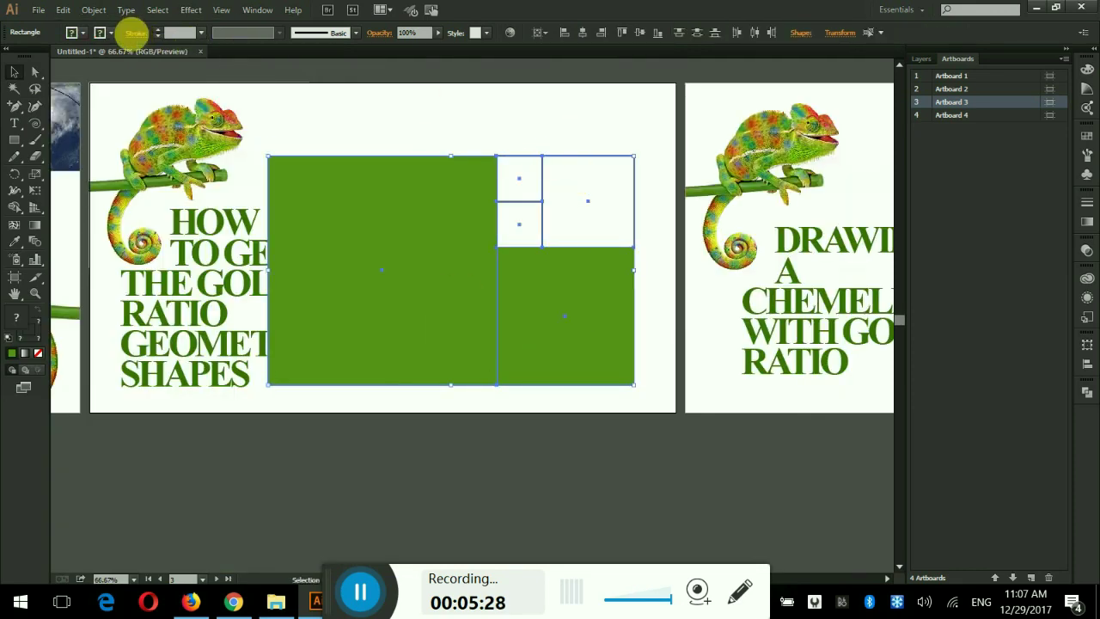
Step: Give all rectangles a 6 pt black stroke and remove their green fill
left_click(158, 30)
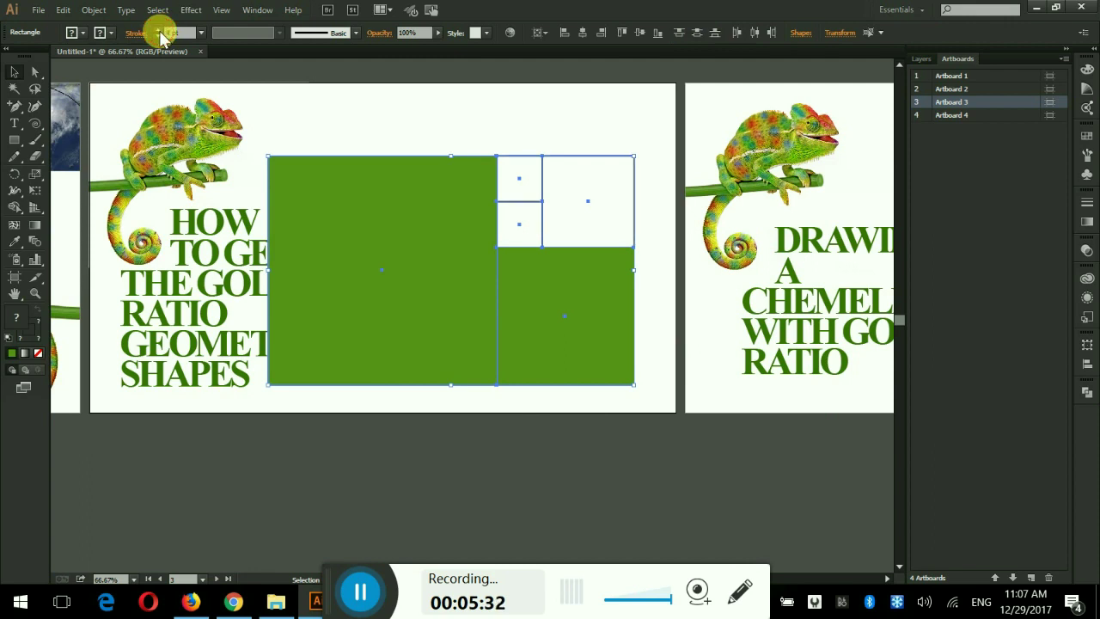
triple_click(159, 31)
left_click(79, 33)
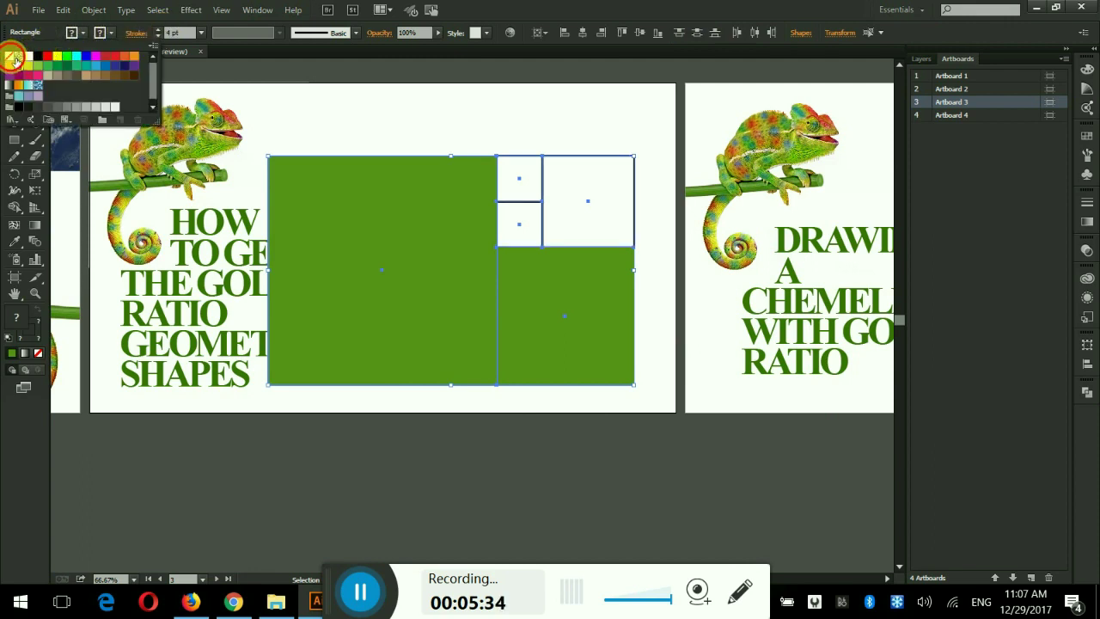
left_click(11, 57)
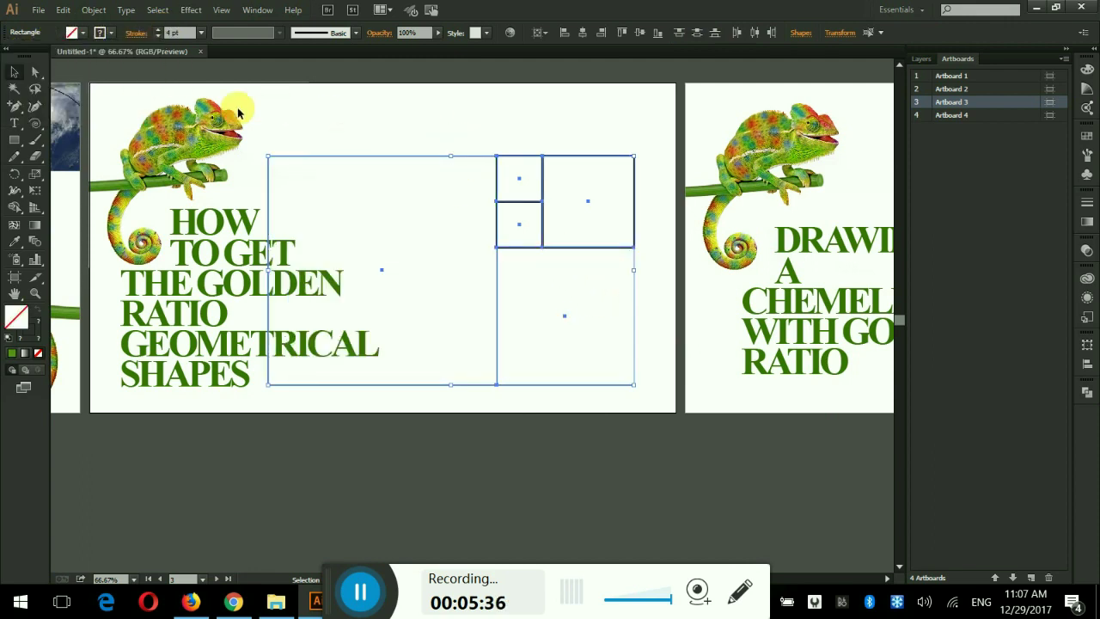
left_click(159, 30)
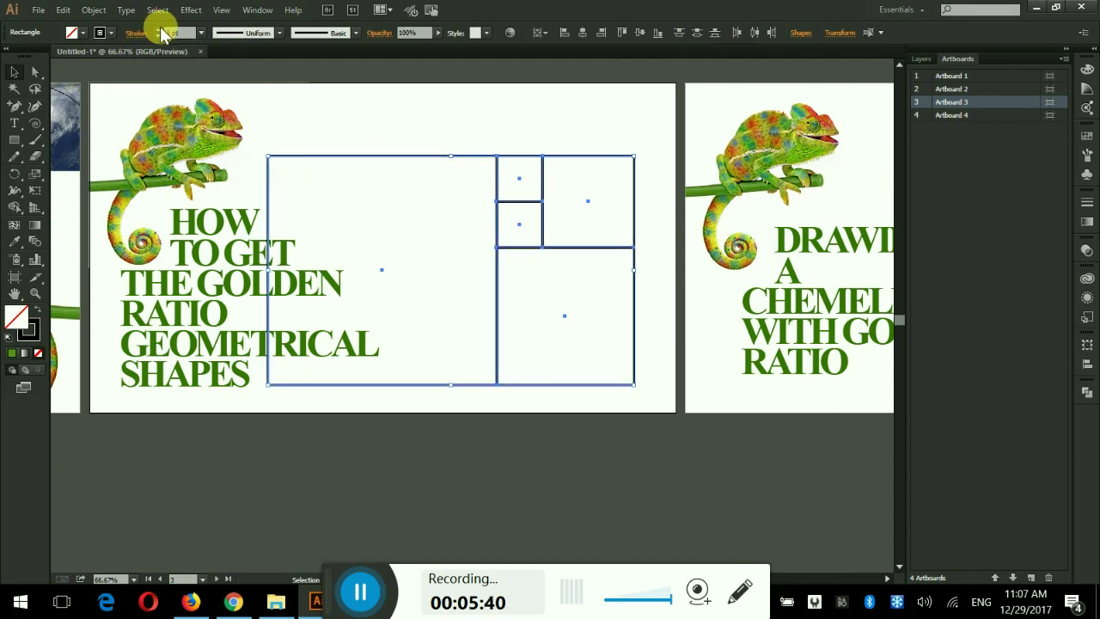
left_click(467, 112)
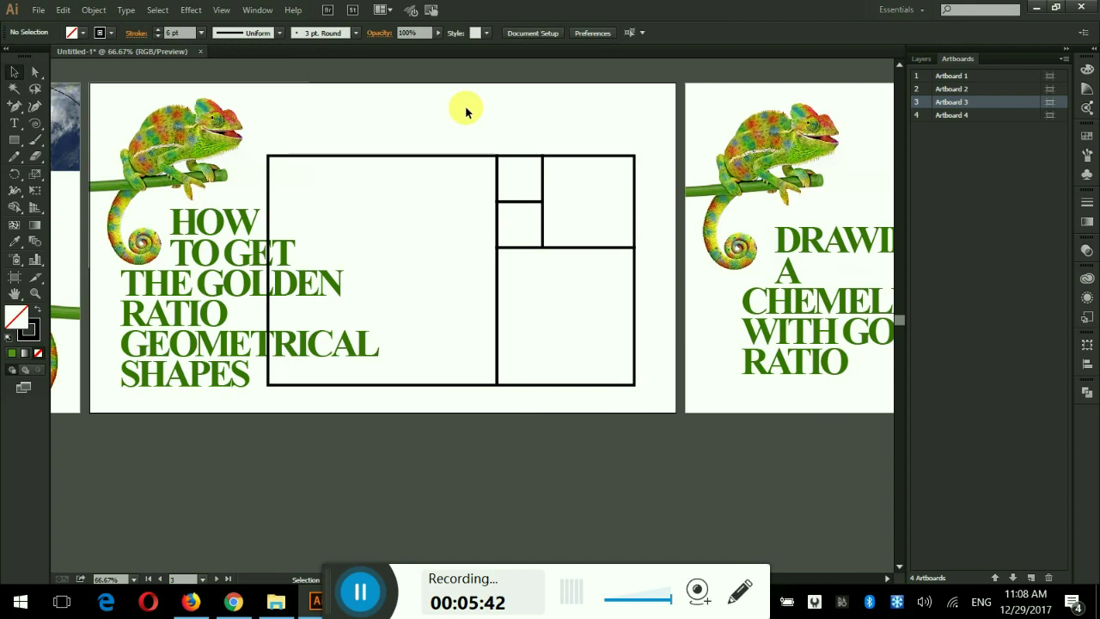
Step: Fit the artboard in the window and check the rectangles by selecting and deselecting them
key("ctrl+0")
mouse_move(523, 130)
left_mouse_down()
mouse_move(744, 335)
mouse_move(747, 291)
left_mouse_up()
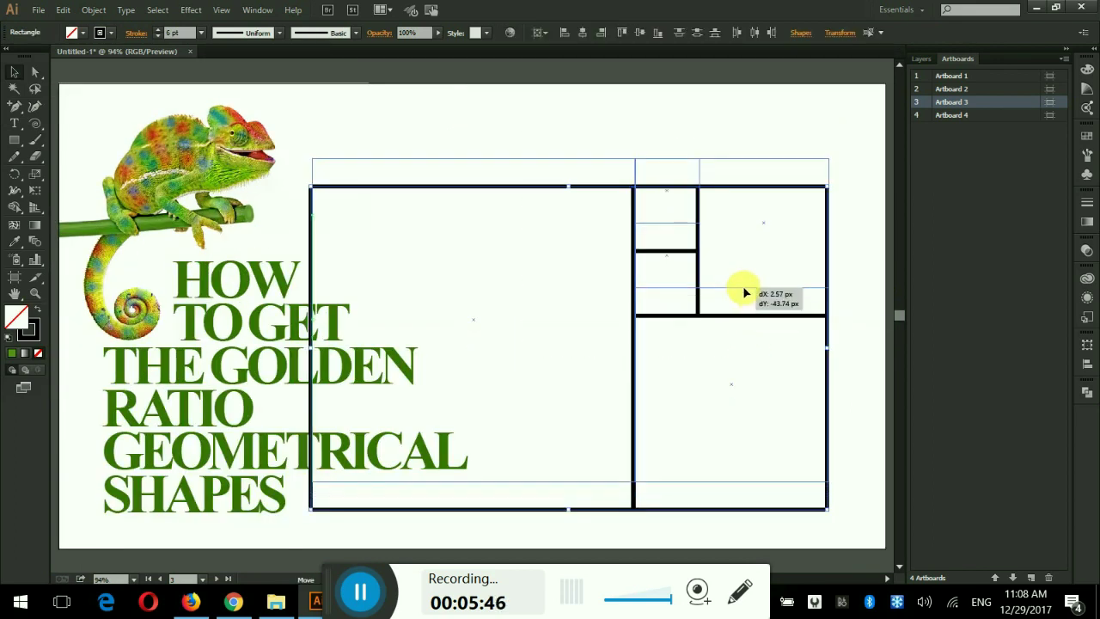
left_click(651, 129)
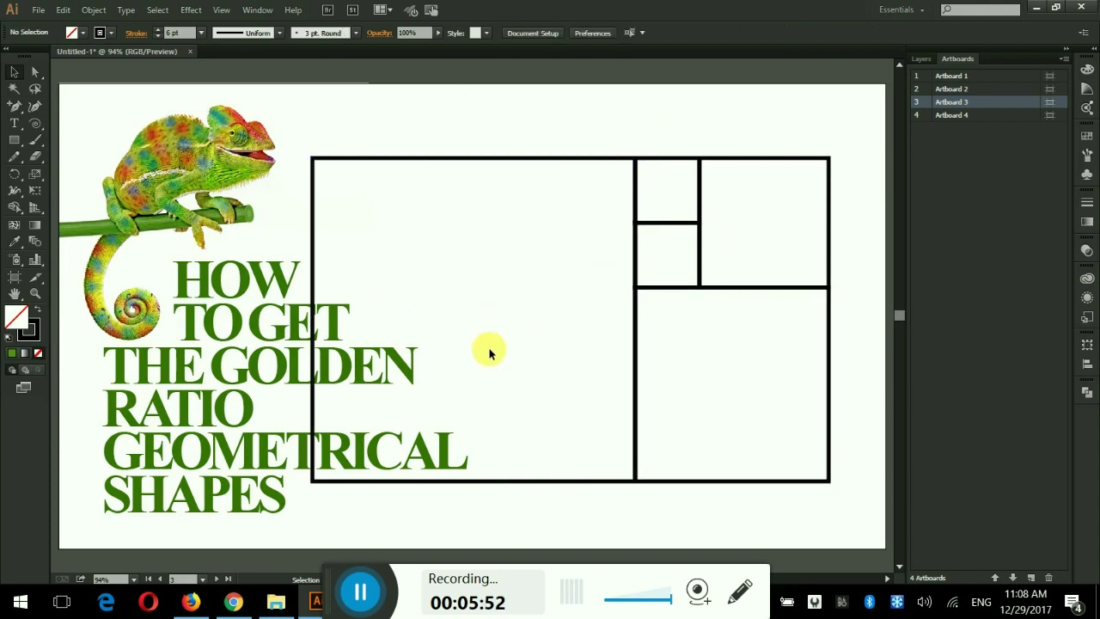
left_click_drag(588, 122, 746, 386)
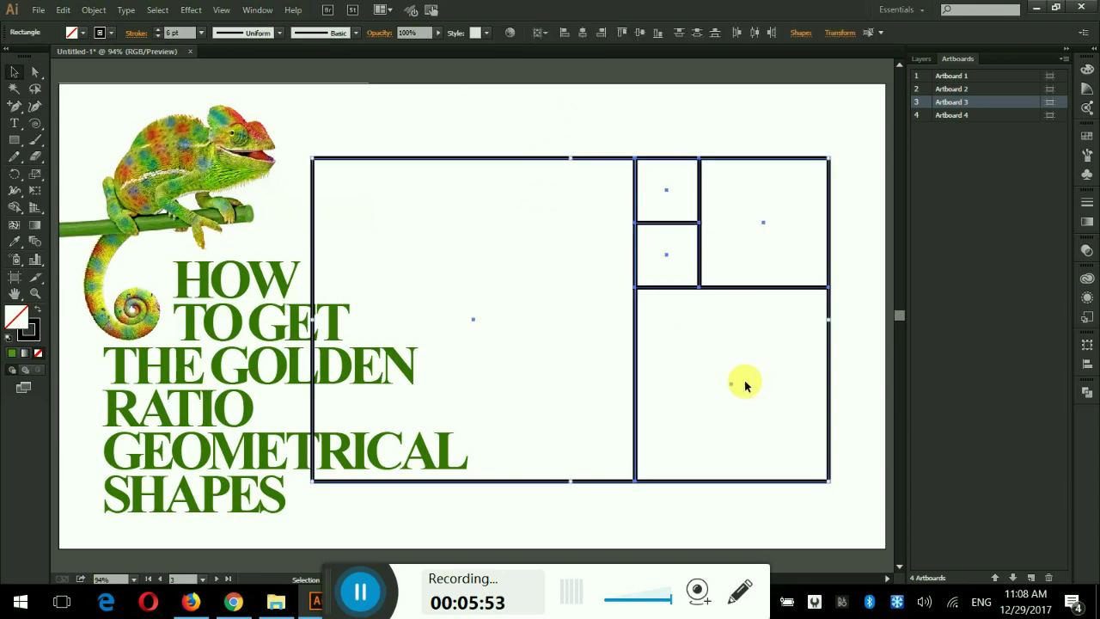
left_click(612, 125)
Step: Label the top small square '1' and copy the label into another square
left_click(15, 123)
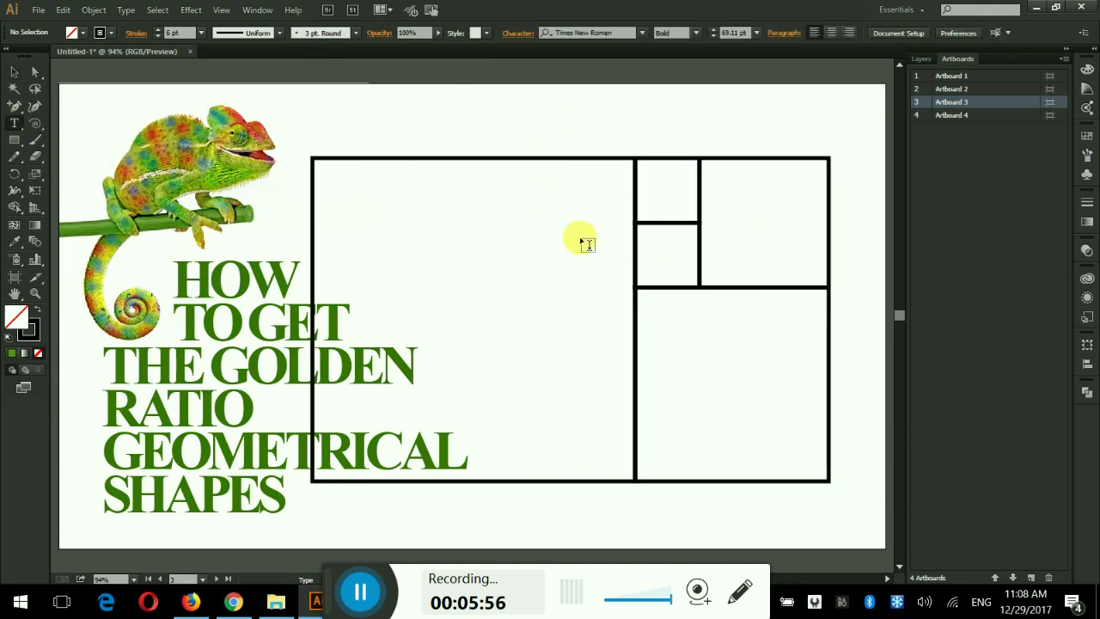
left_click(663, 191)
type("1")
left_click(15, 72)
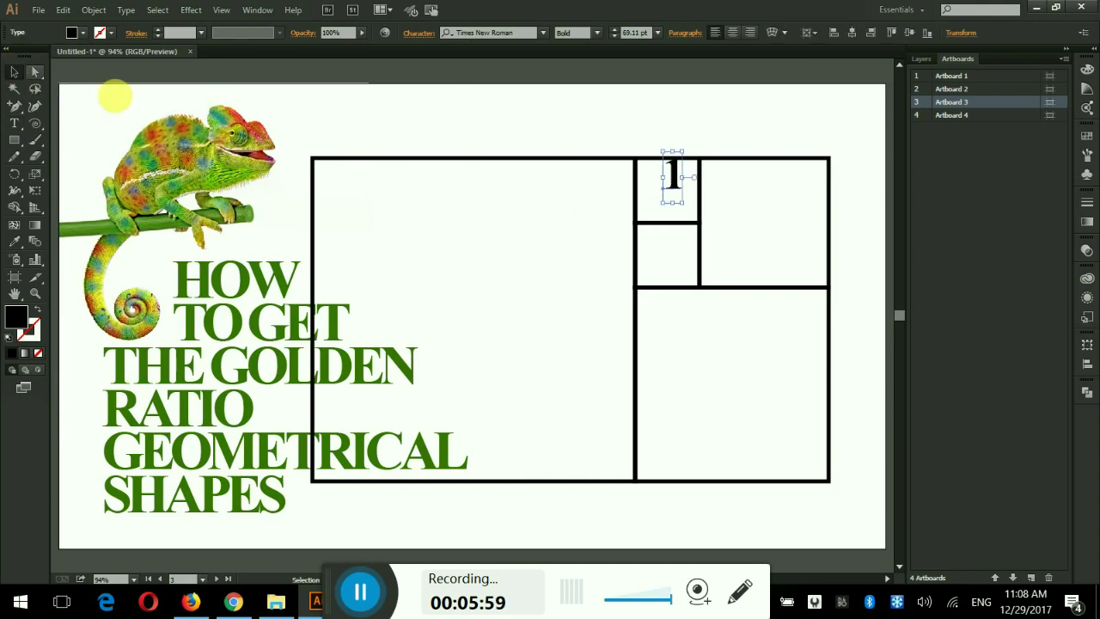
left_click(653, 112)
mouse_move(669, 186)
left_mouse_down()
mouse_move(668, 266)
mouse_move(765, 233)
left_mouse_up()
Step: Retype the copy in the right square as '2' and copy it to the lower-right square
key("t")
double_click(763, 226)
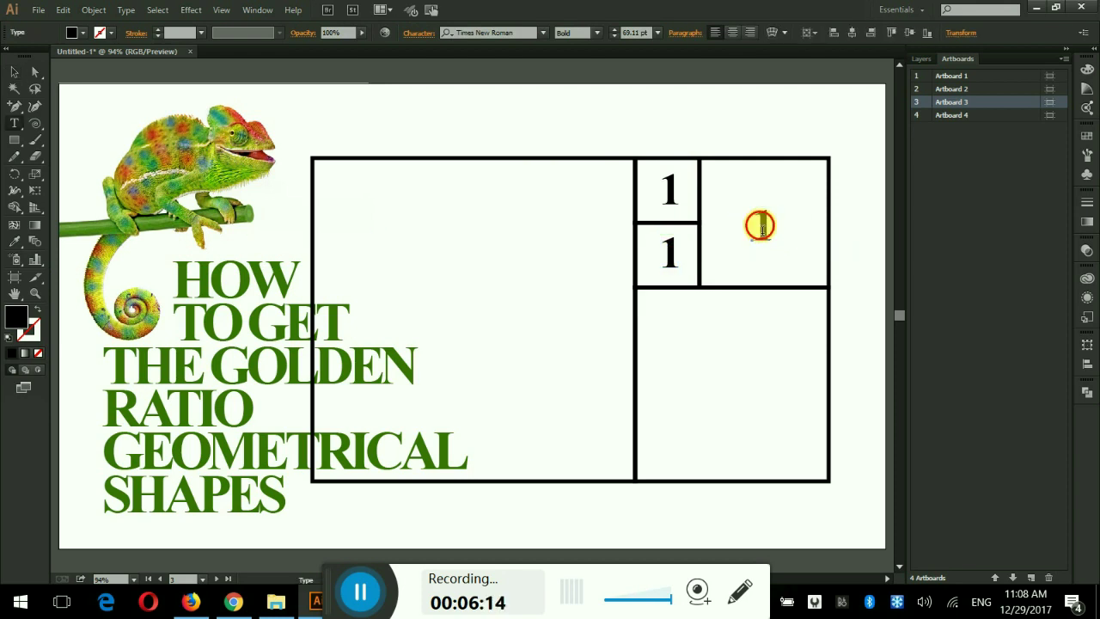
type("2")
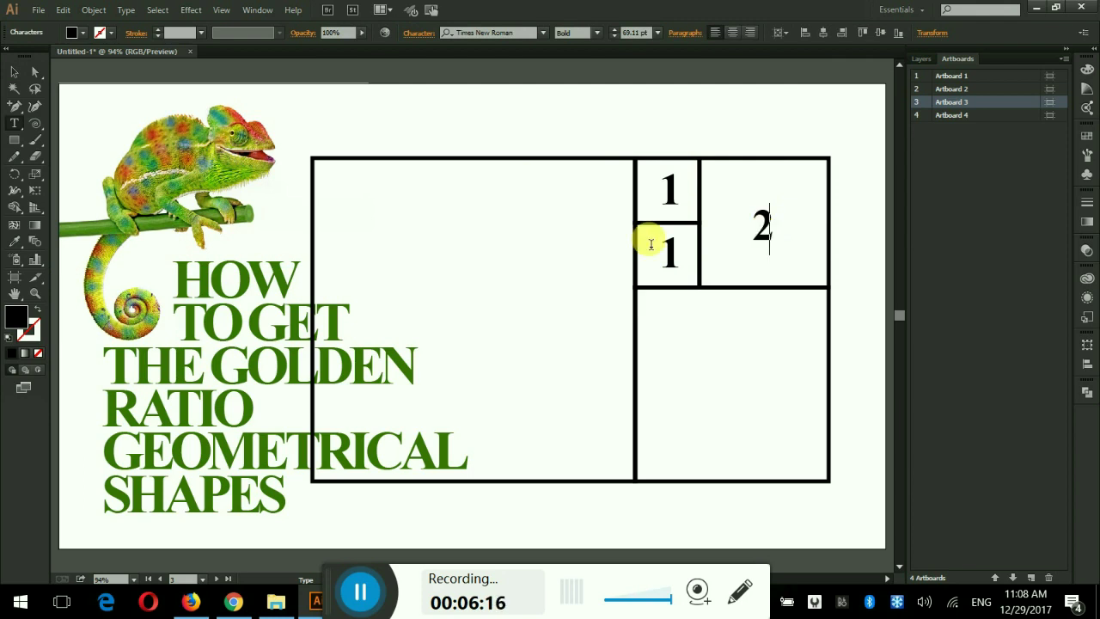
left_click(10, 79)
left_click_drag(762, 225, 737, 381)
key("t")
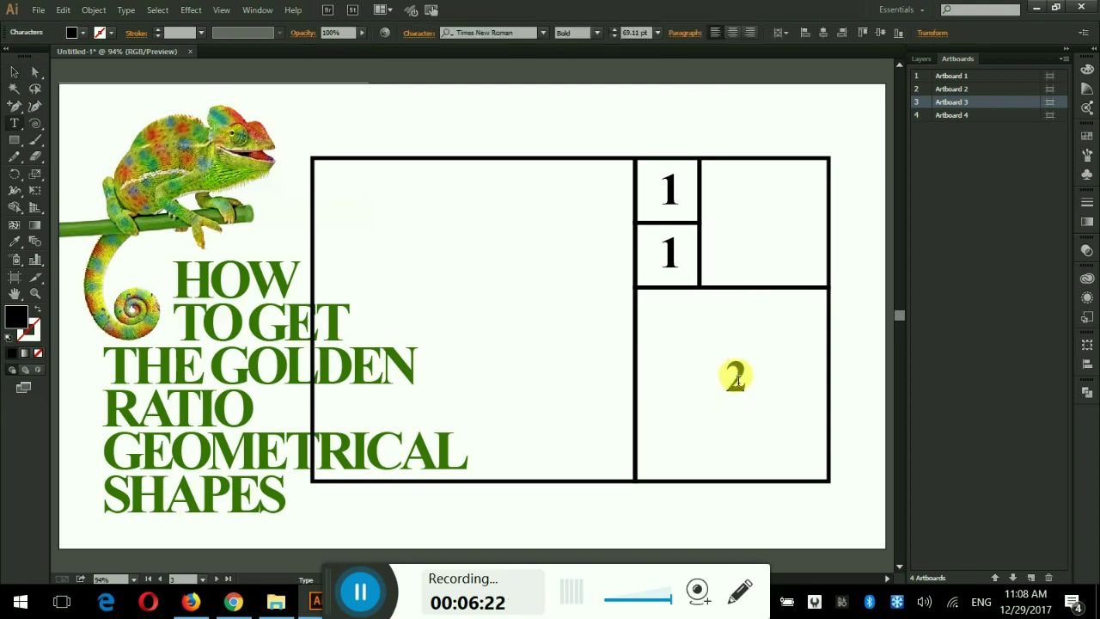
left_click(736, 378, "ctrl")
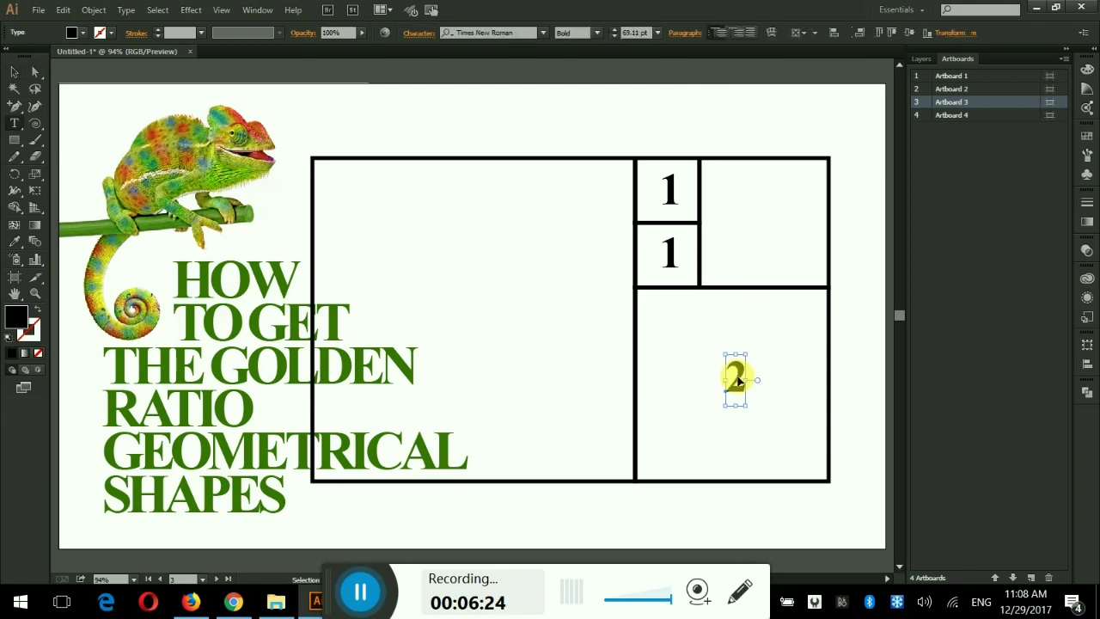
Step: Change the lower-right copy to '3' and move it into the large left square
key("ctrl+a")
double_click(736, 379)
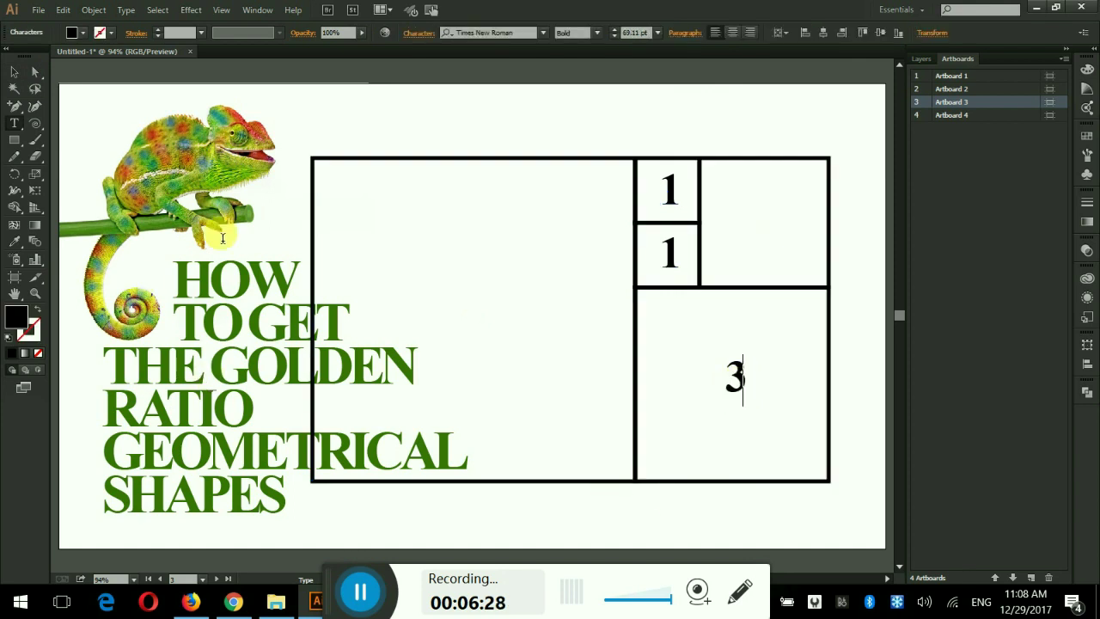
left_click(14, 73)
key("a")
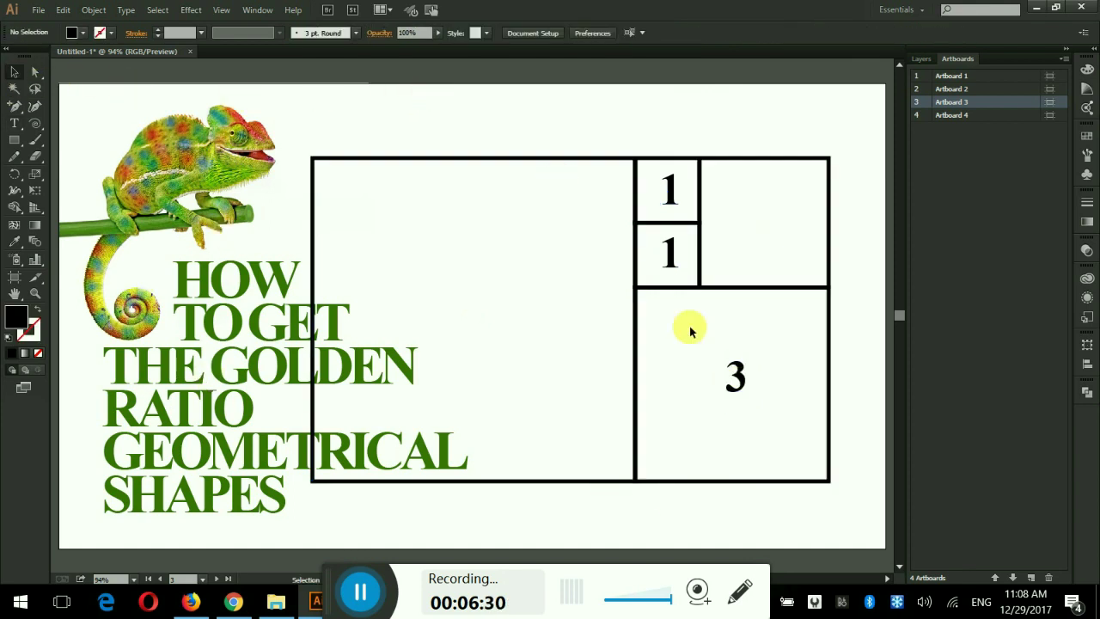
key("ctrl+z")
key("ctrl+z")
key("ctrl+shift+z")
key("ctrl+shift+z")
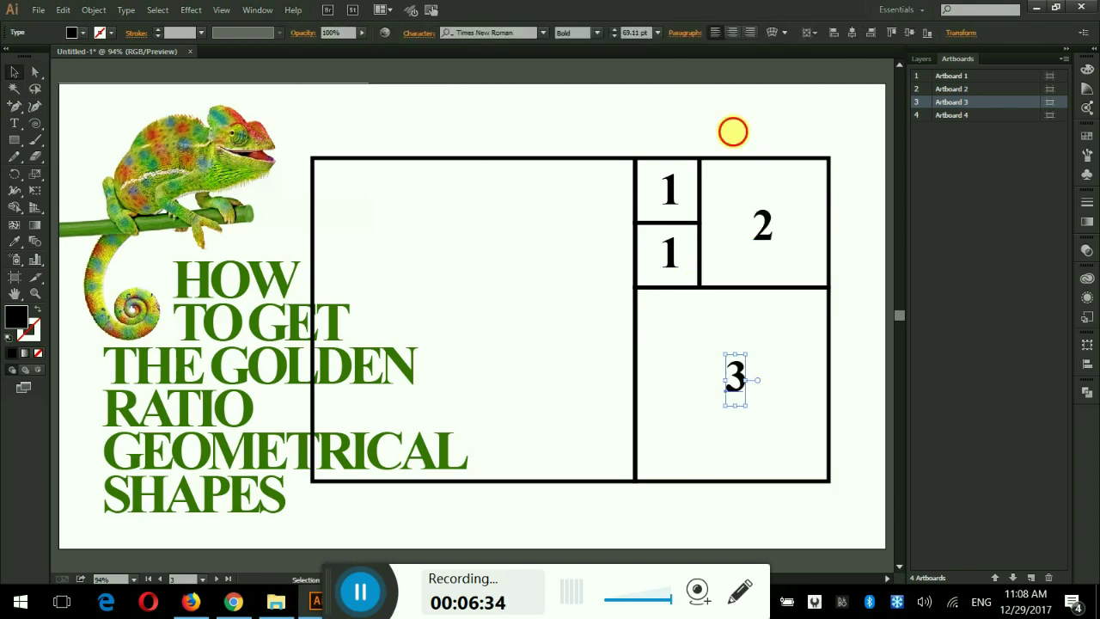
left_click(732, 130)
left_click_drag(729, 375, 484, 321)
Step: Retype the large square's label as '5'
key("t")
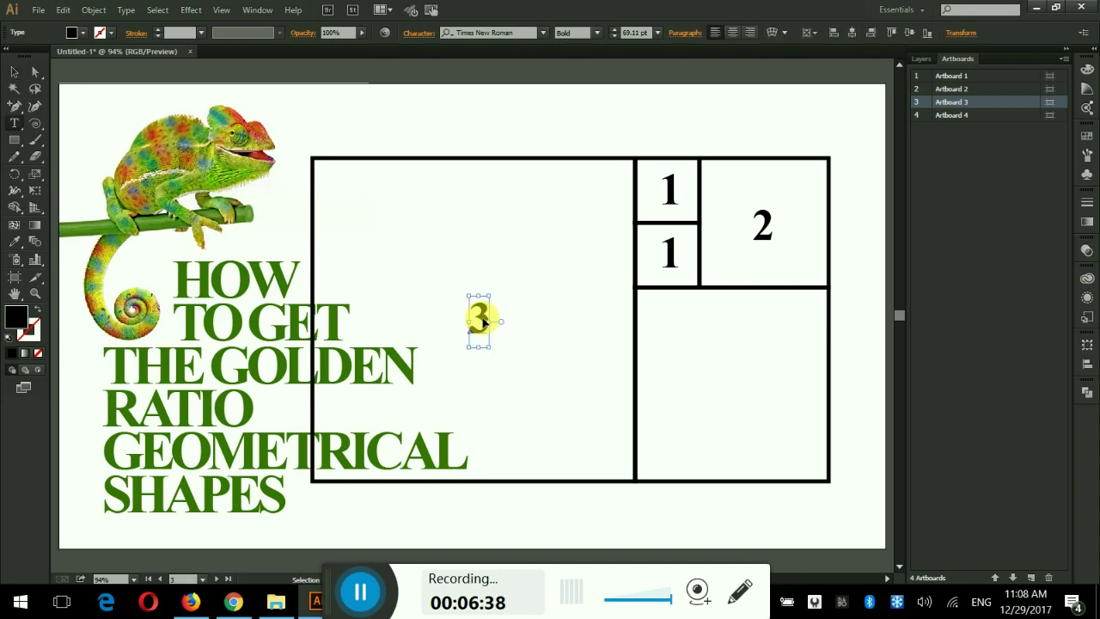
double_click(481, 322)
type("5")
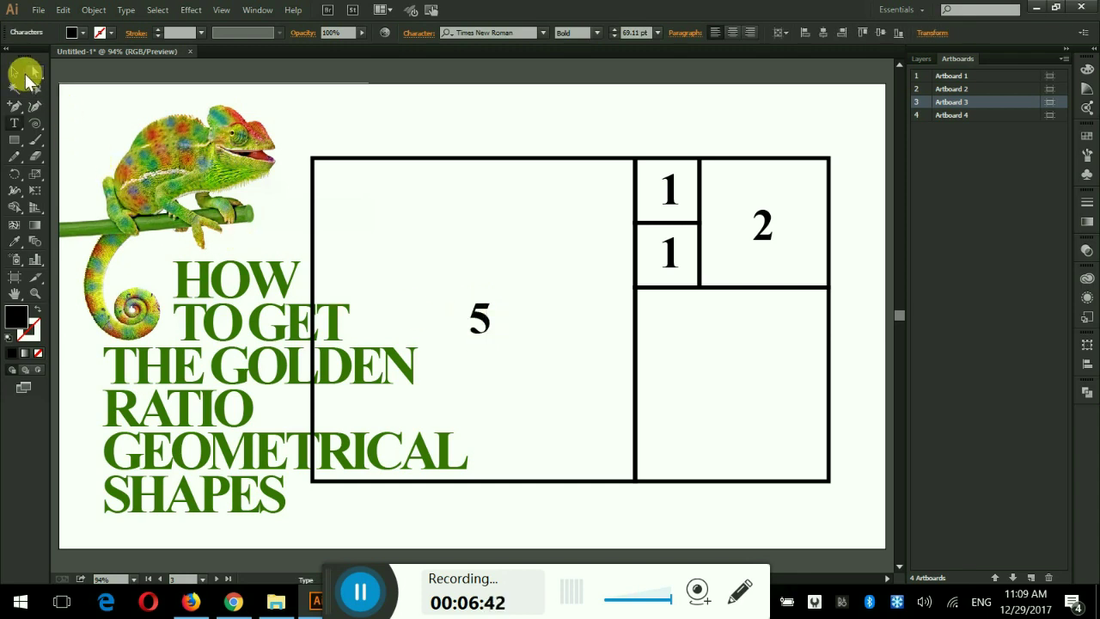
left_click(552, 127)
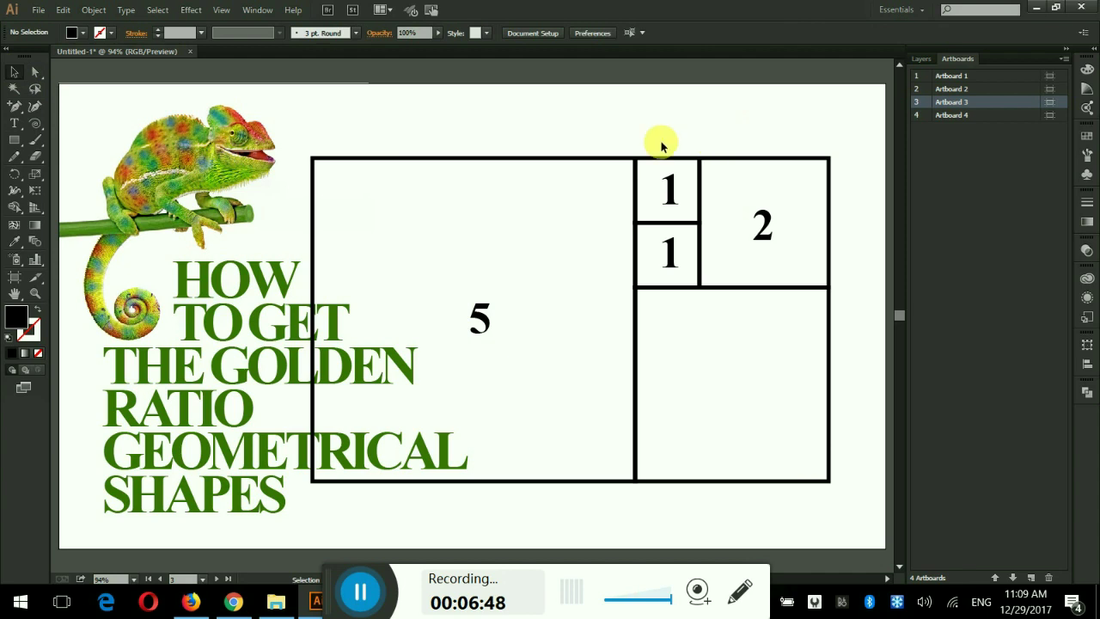
left_click(680, 163)
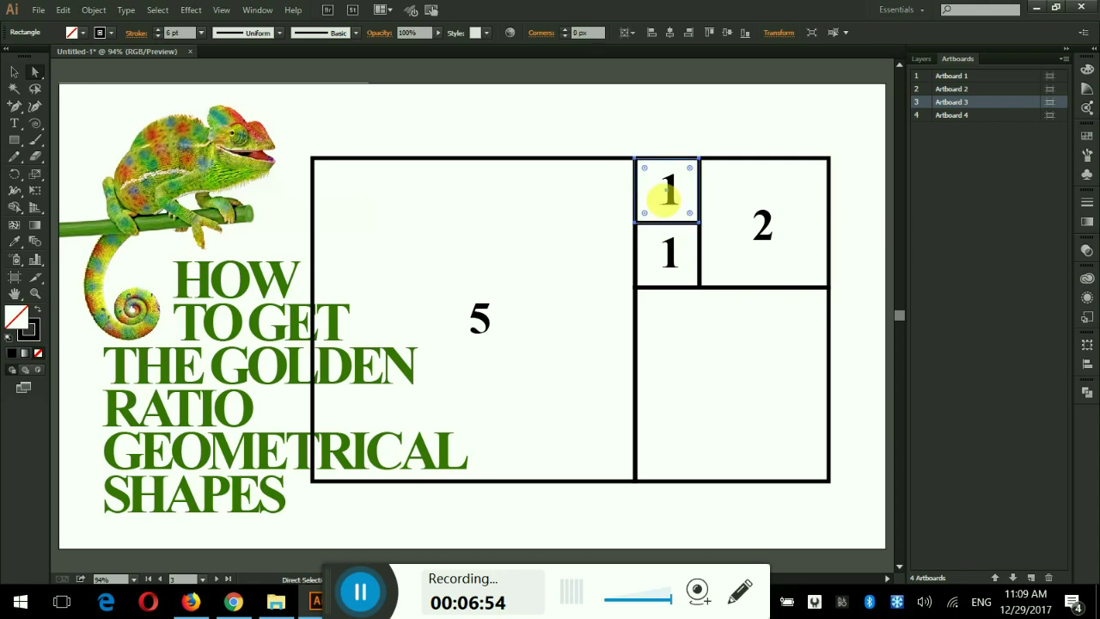
Step: Round the top small square's corners fully into a circle
left_click(641, 144)
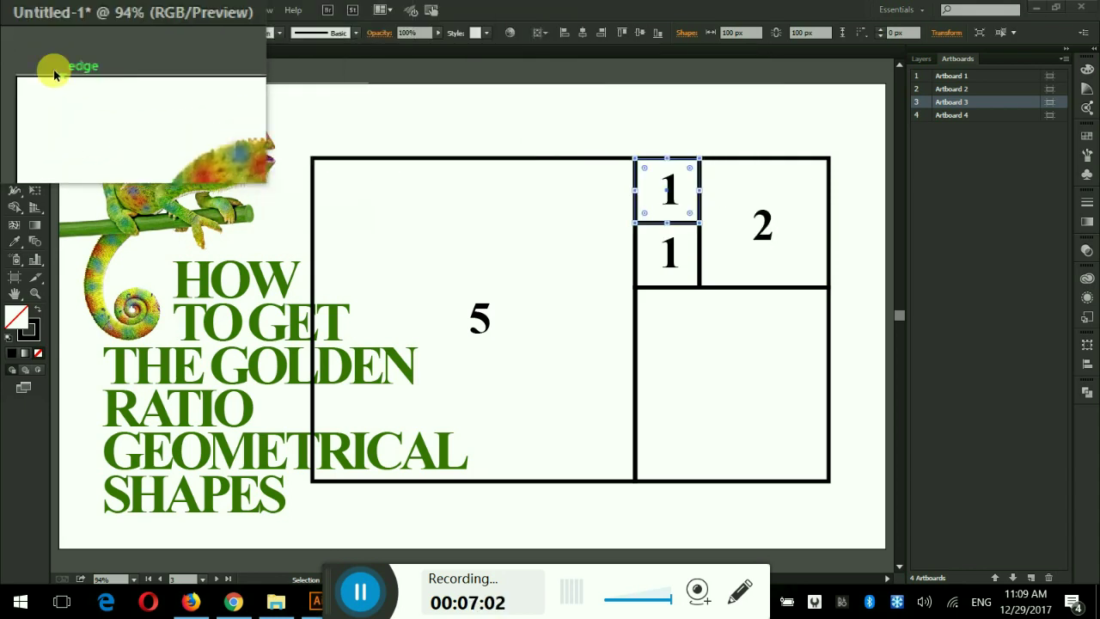
left_click(35, 74)
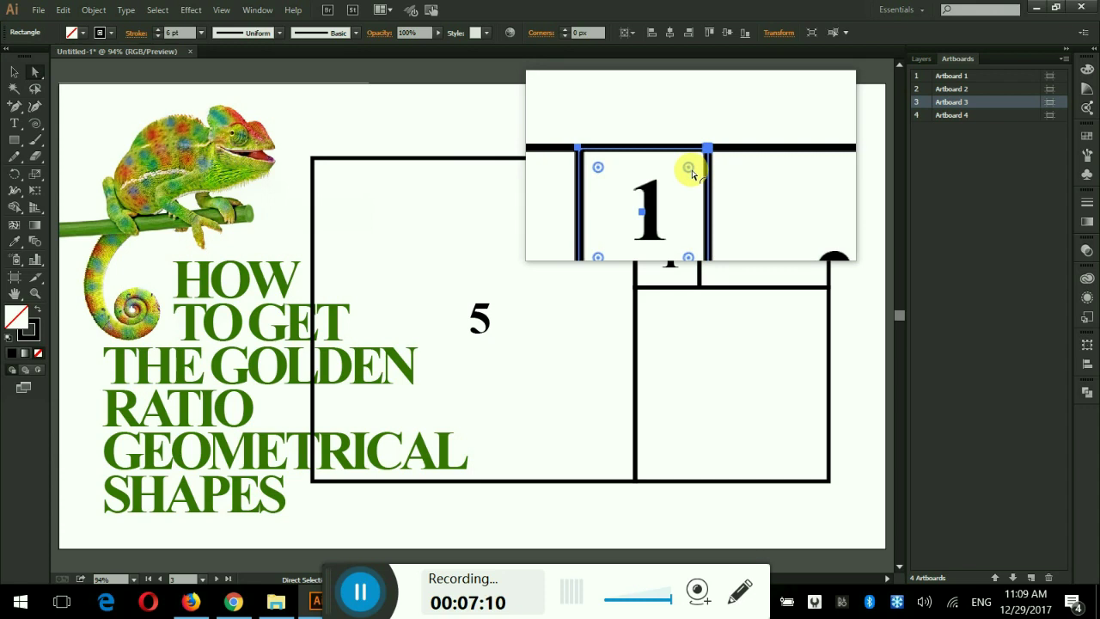
left_click_drag(689, 169, 668, 207)
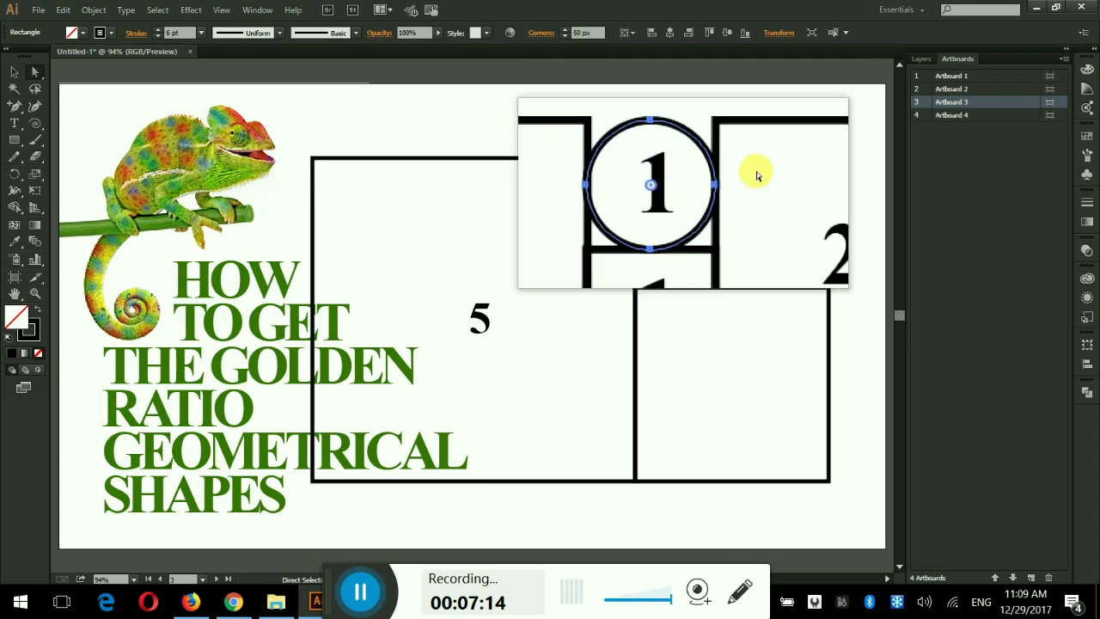
key("a")
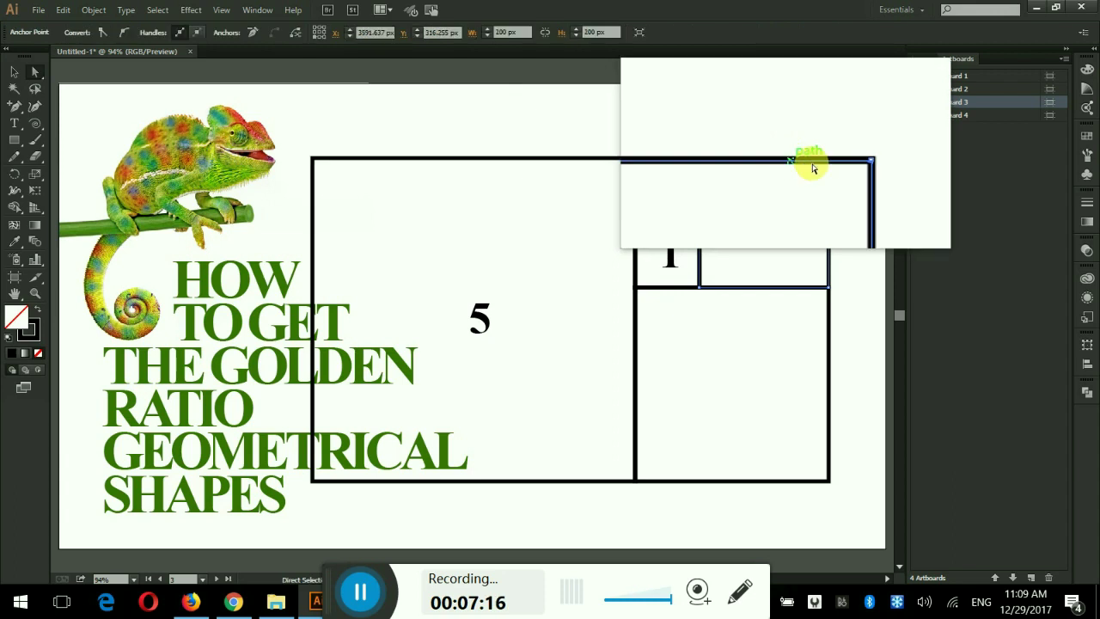
scroll(821, 161, "down", 1)
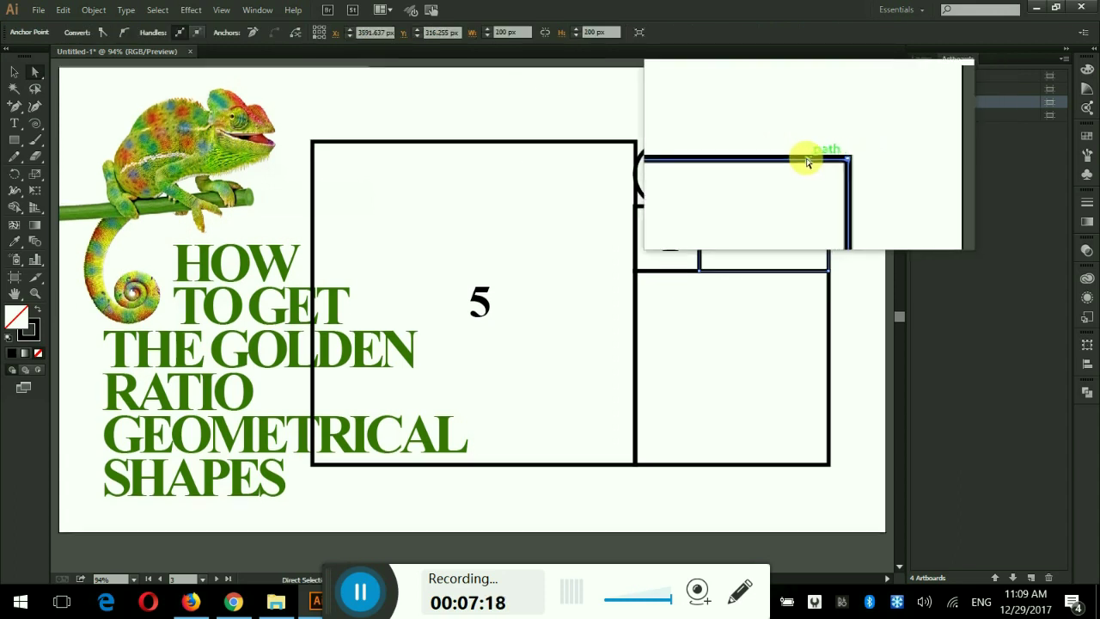
scroll(804, 159, "down", 1)
scroll(782, 159, "down", 1)
scroll(771, 157, "up", 1)
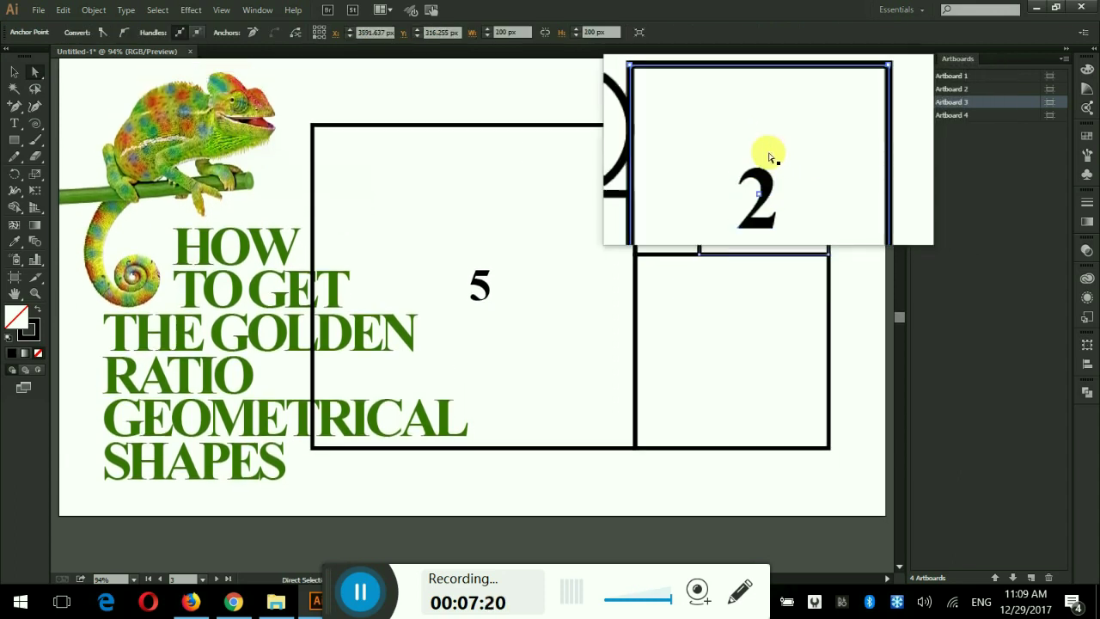
key("v")
key("v")
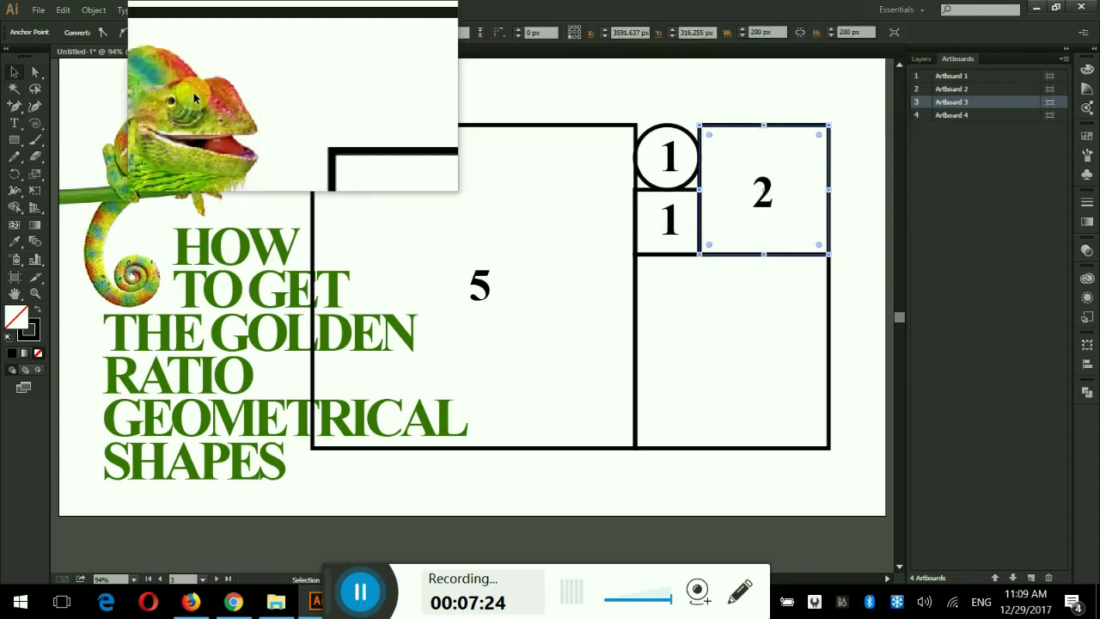
left_click(31, 74)
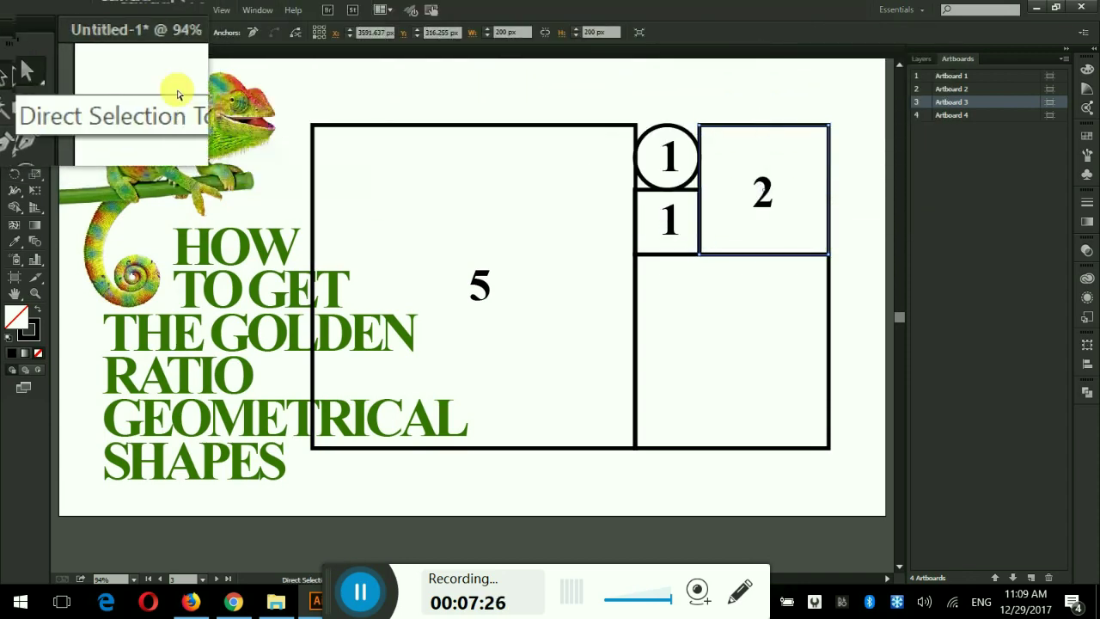
left_click(692, 134)
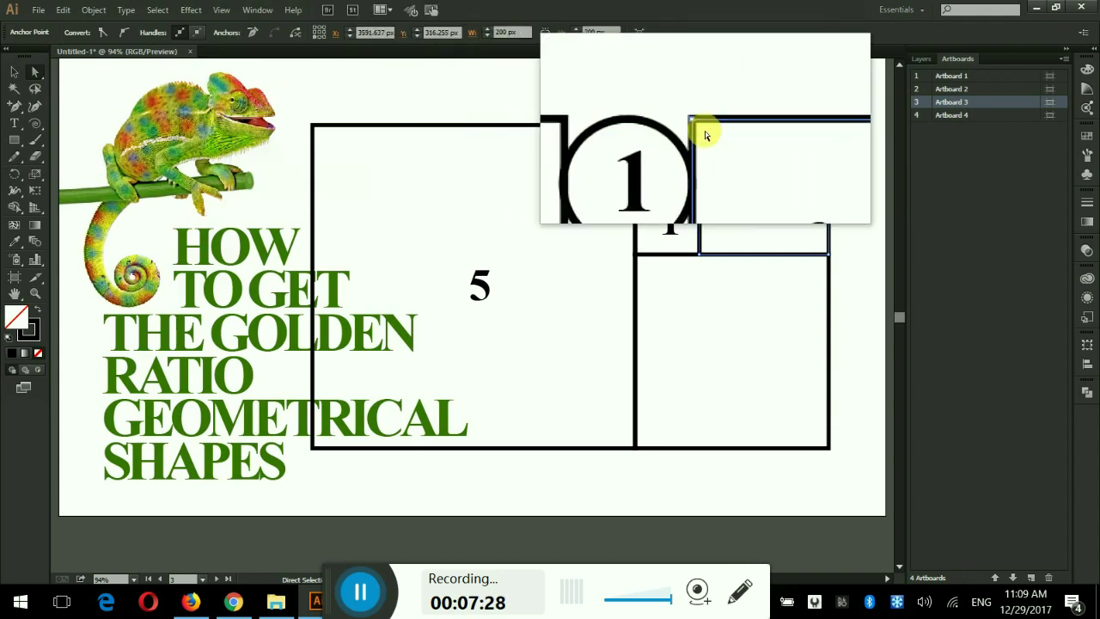
left_click(13, 69)
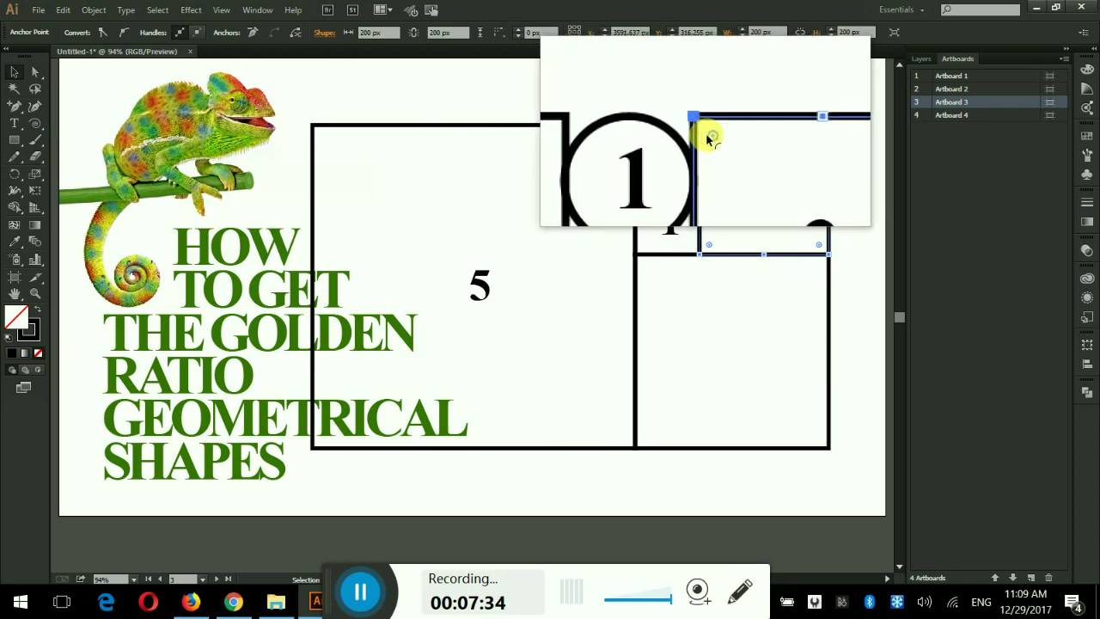
Step: Round the '2' square and the lower '1' square into circles
mouse_move(709, 137)
left_mouse_down()
mouse_move(768, 215)
mouse_move(761, 225)
left_mouse_up()
scroll(675, 209, "down", 1)
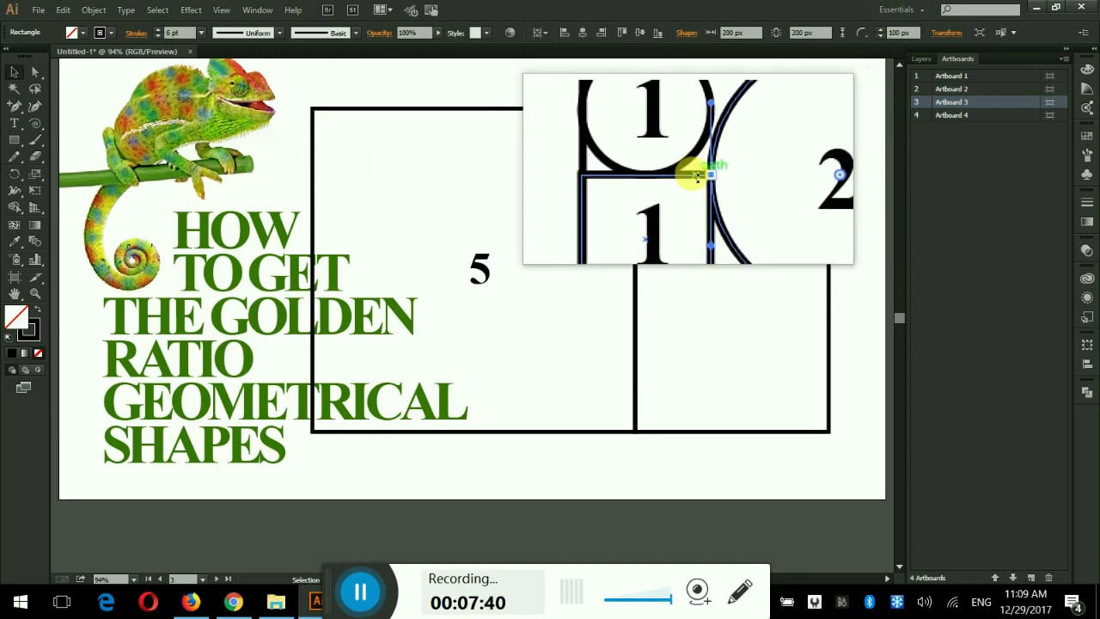
left_click(692, 176)
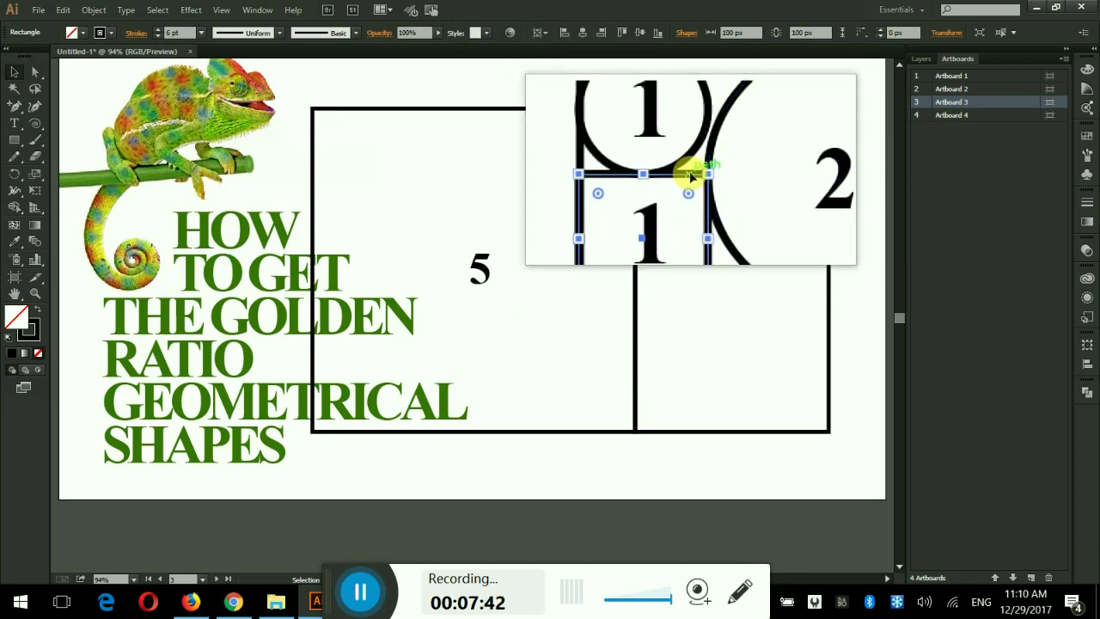
left_click_drag(693, 187, 666, 228)
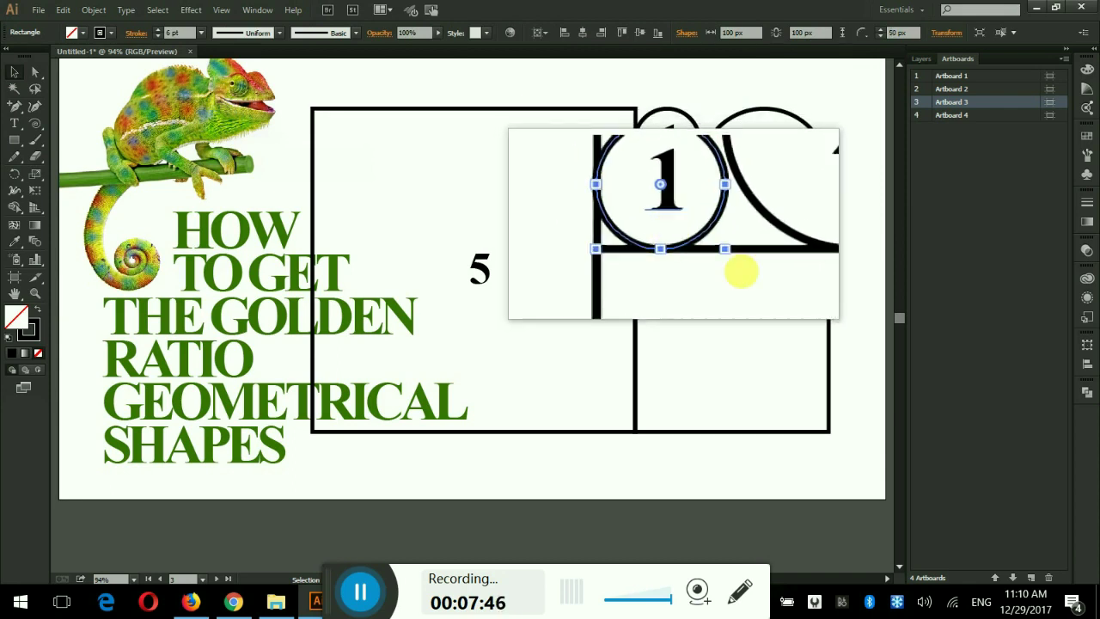
Step: Round the 300 px square and the large '5' square into full circles
scroll(831, 245, "down", 1)
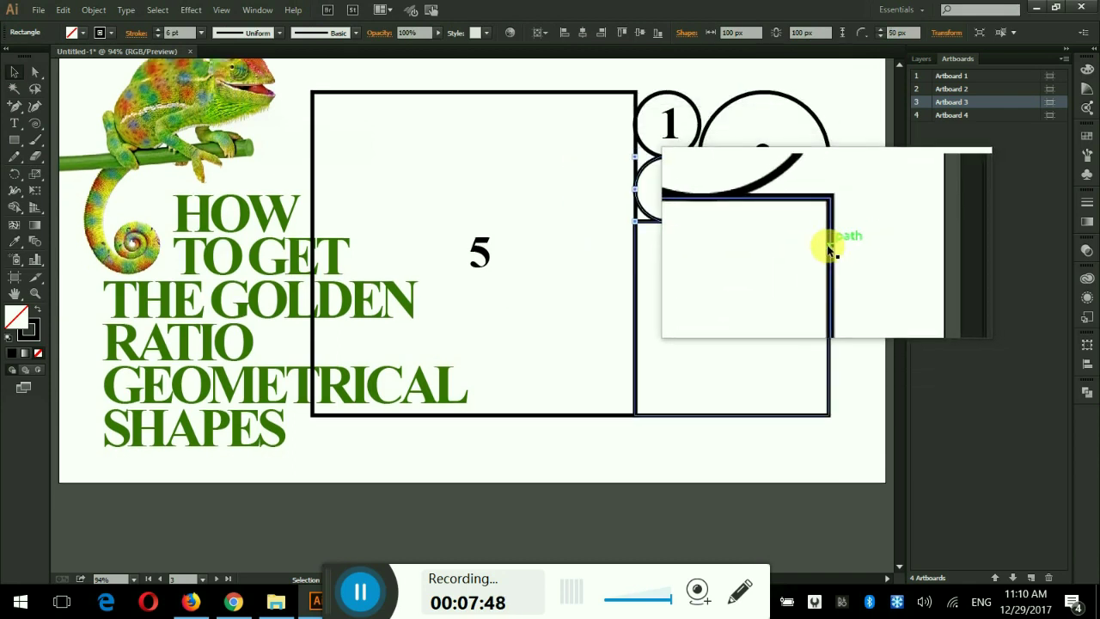
left_click(828, 244)
scroll(829, 244, "up", 1)
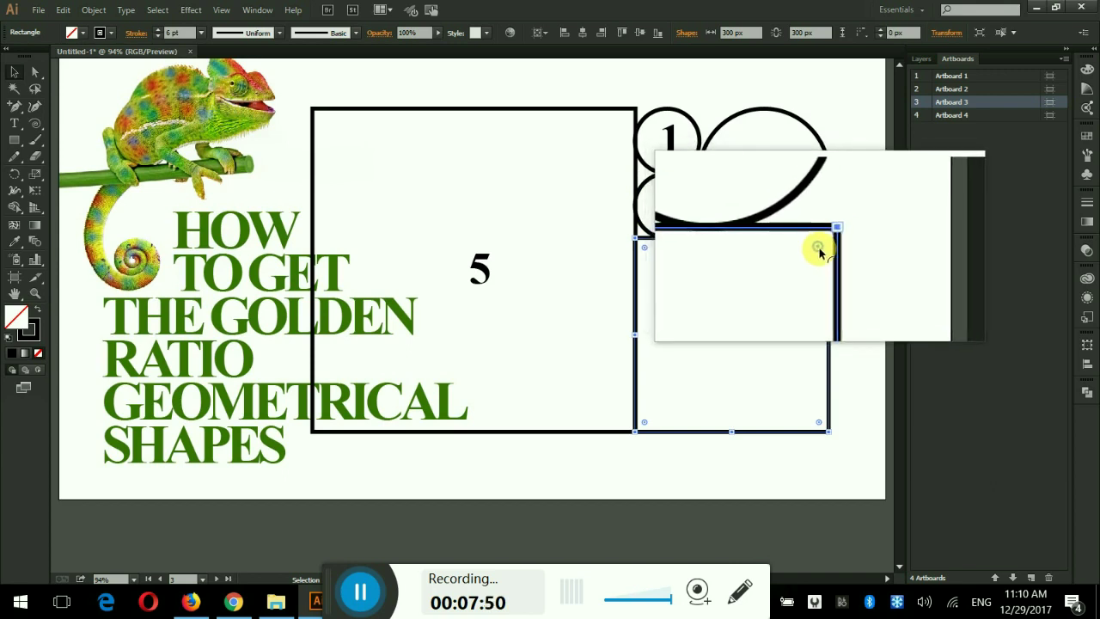
scroll(819, 250, "down", 1)
left_click(774, 301)
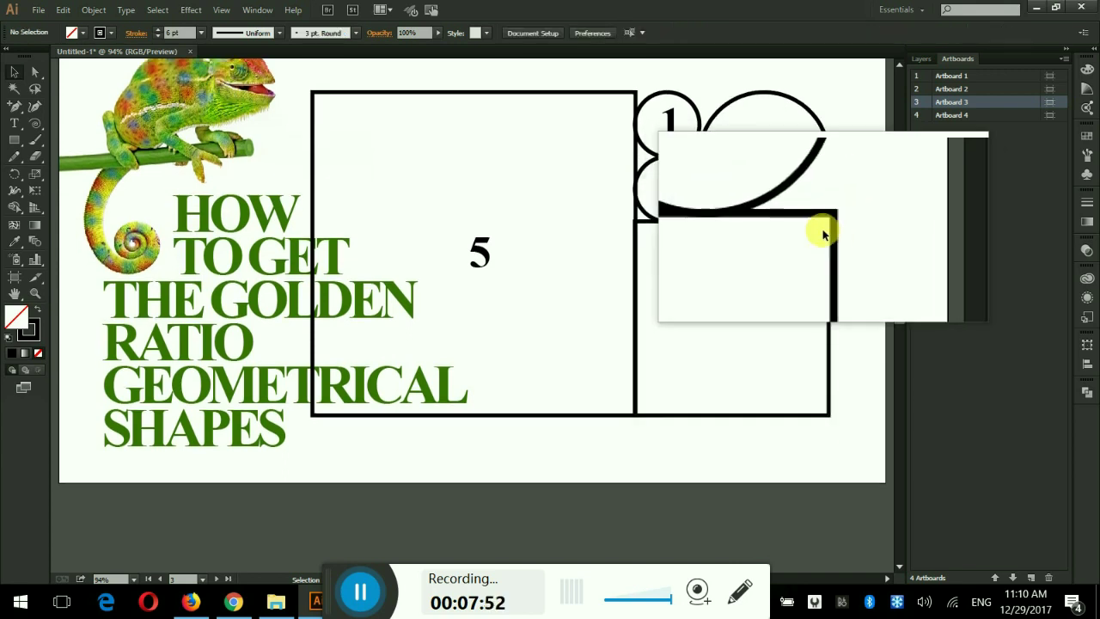
left_click(827, 229)
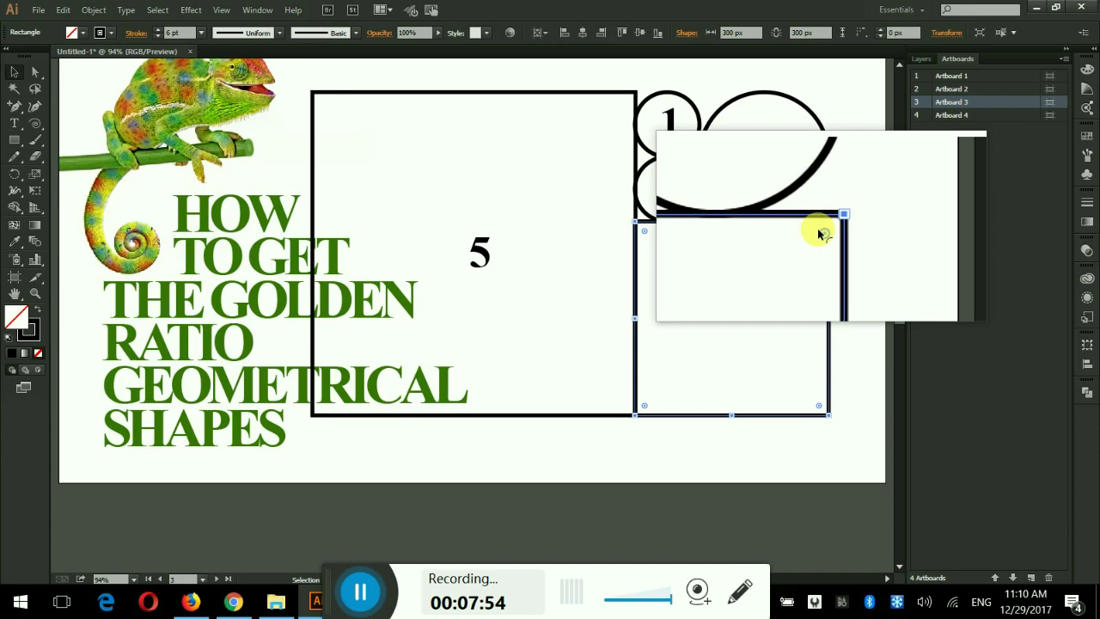
left_click_drag(820, 239, 700, 337)
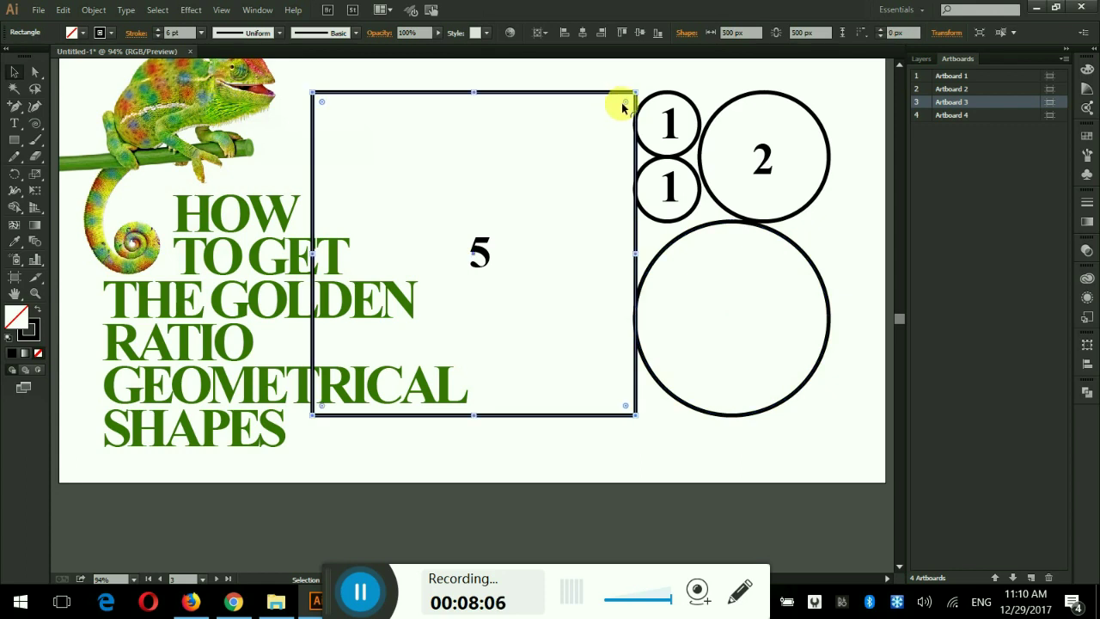
left_click_drag(570, 159, 473, 308)
left_click(645, 443)
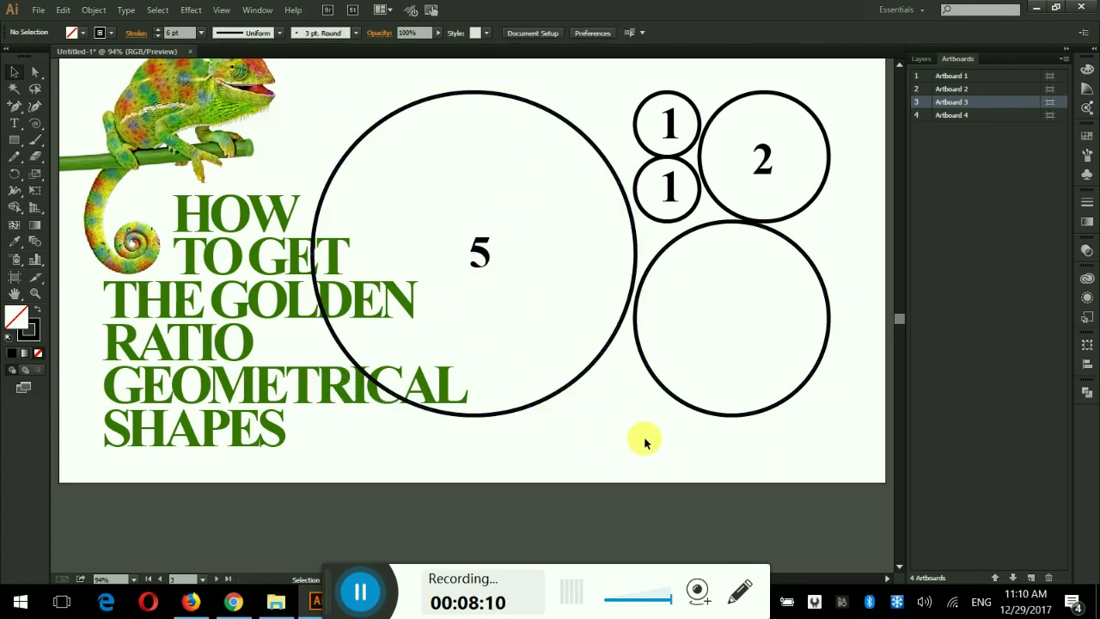
Step: Delete the 2, 1 and 5 number labels from the circles
left_click(764, 163)
key("Delete")
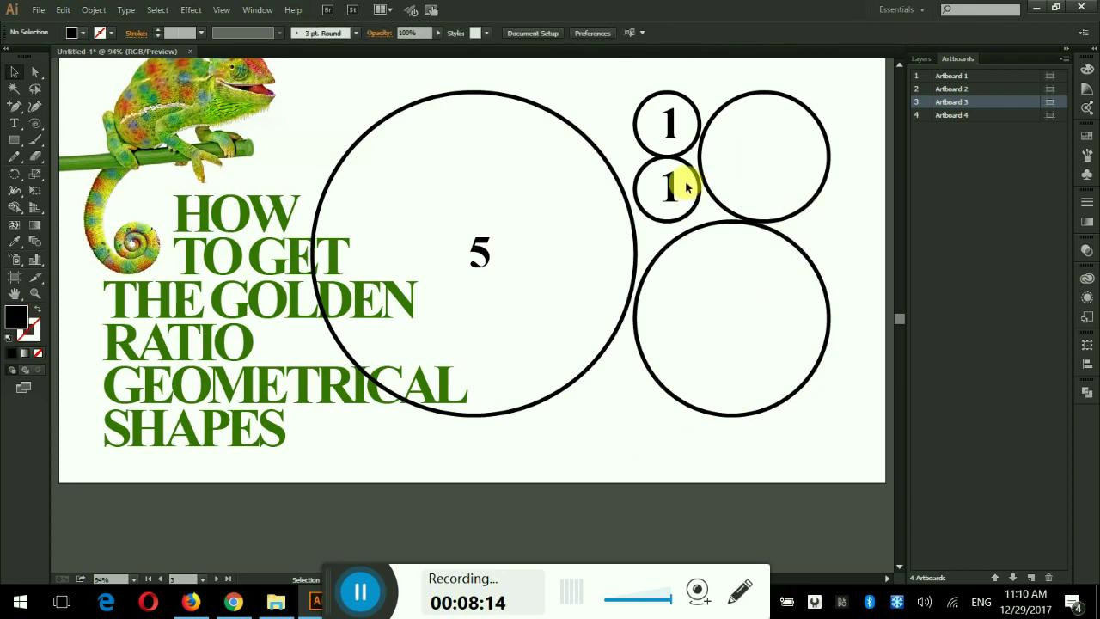
left_click(672, 130)
key("Delete")
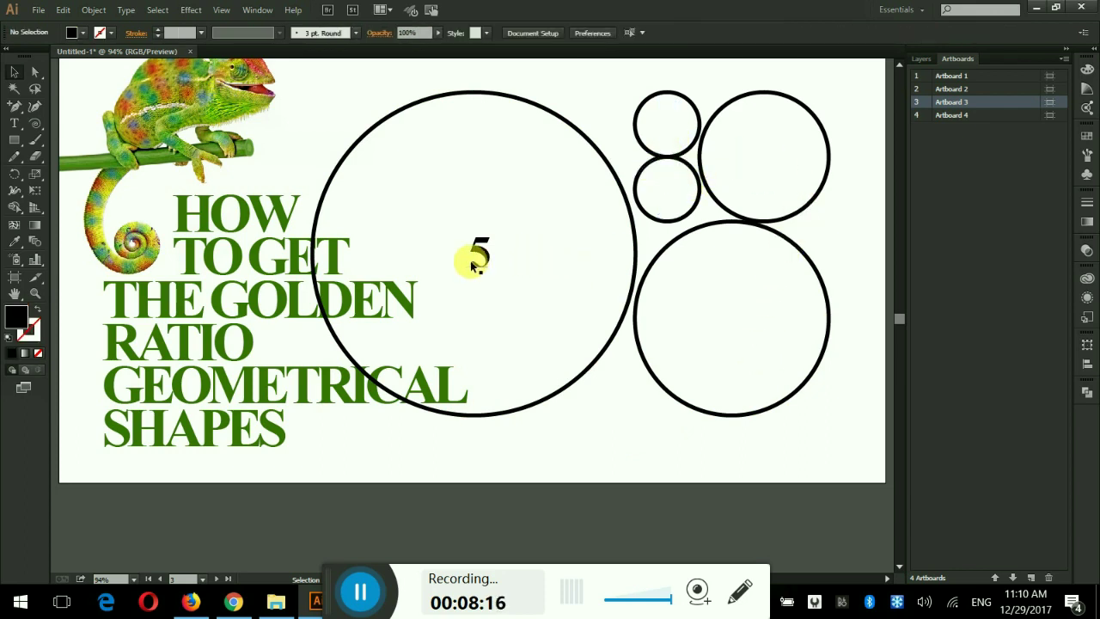
left_click(482, 255)
key("Delete")
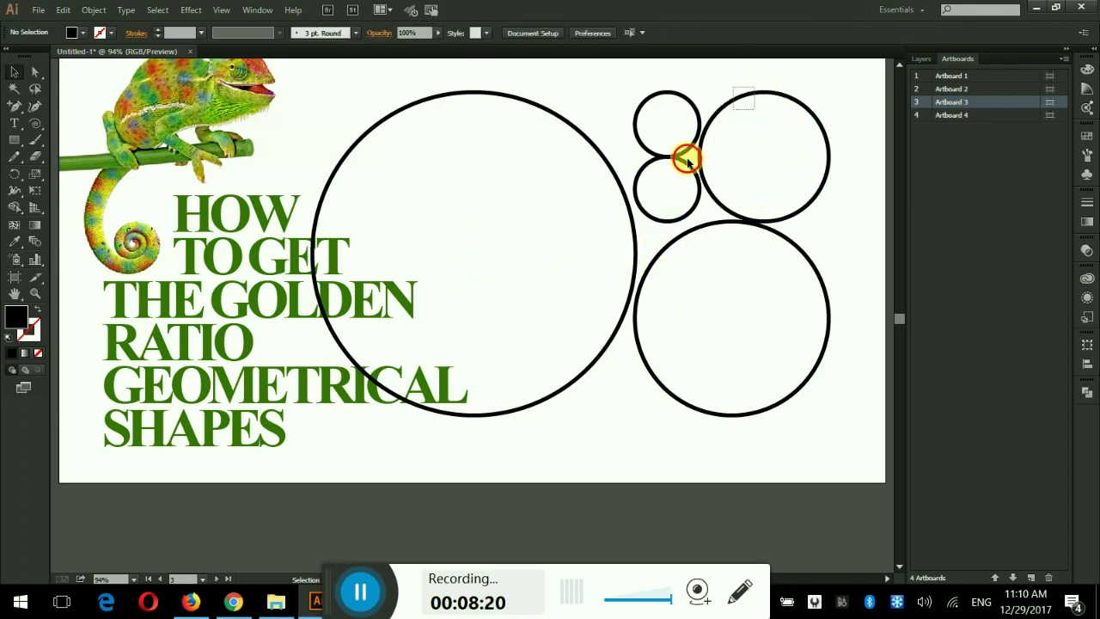
Step: Align all five circles on one centre horizontally and vertically, then move them 200 px right
left_click_drag(593, 323, 593, 323)
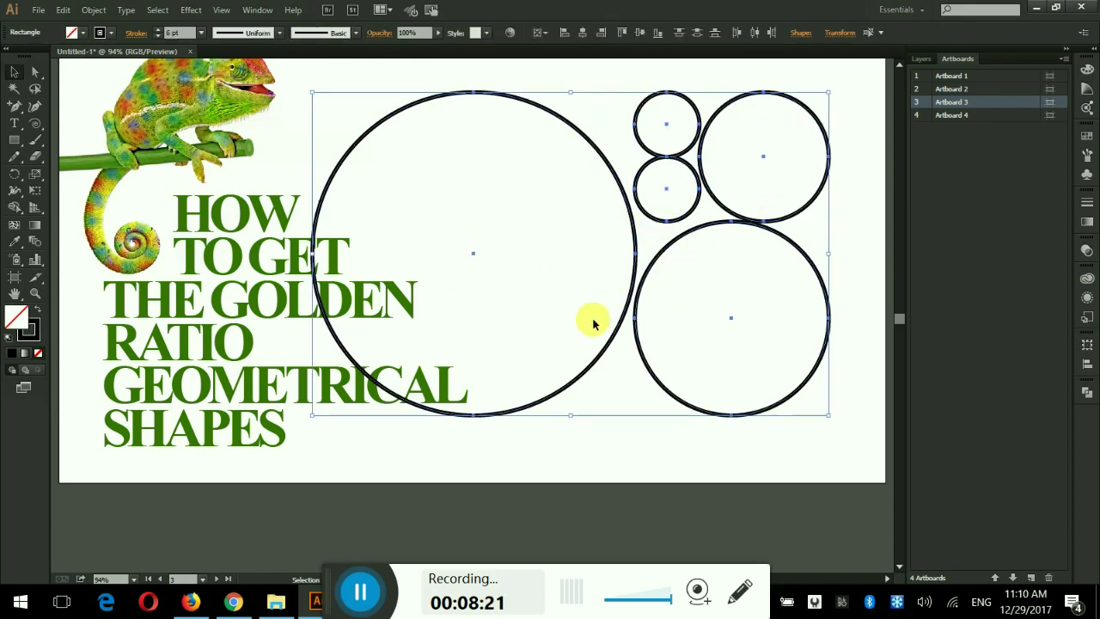
left_click(582, 34)
left_click(638, 34)
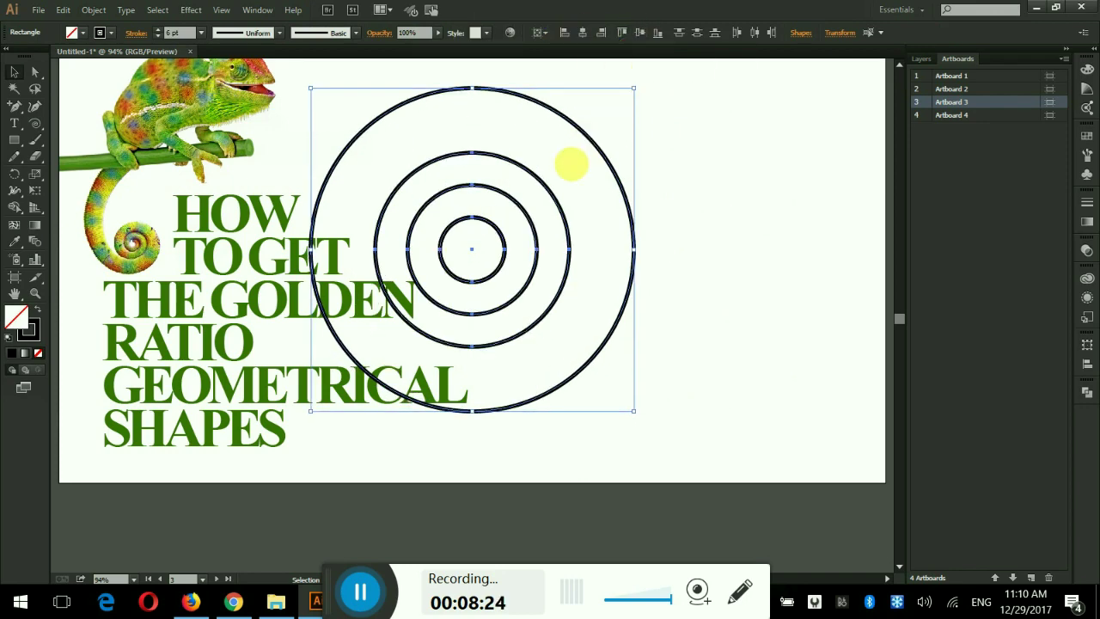
left_click_drag(511, 243, 682, 244)
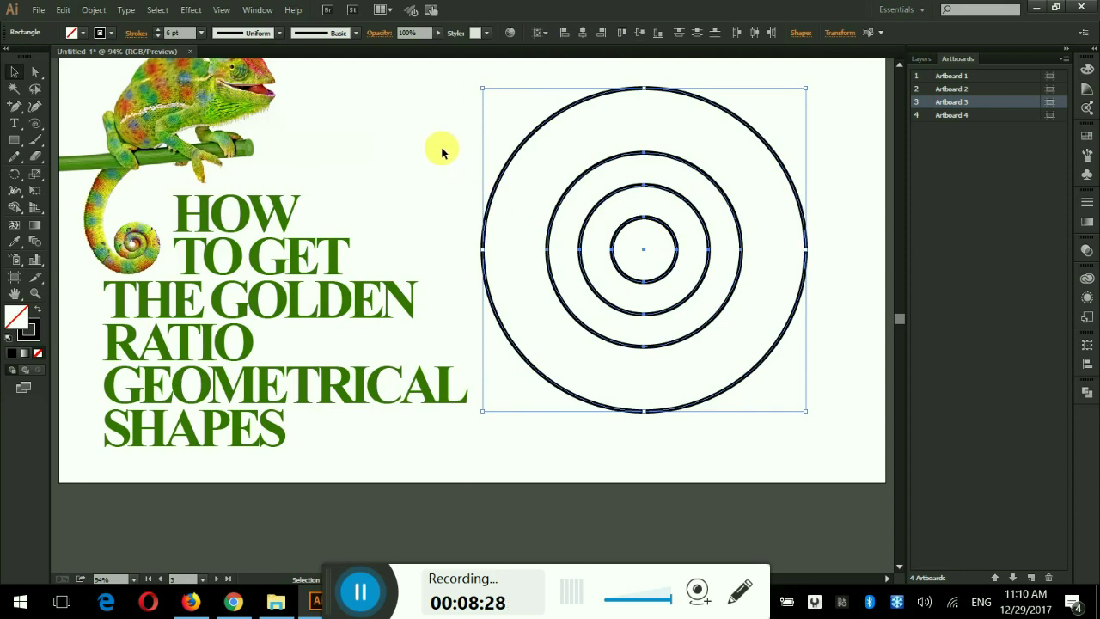
left_click(442, 153)
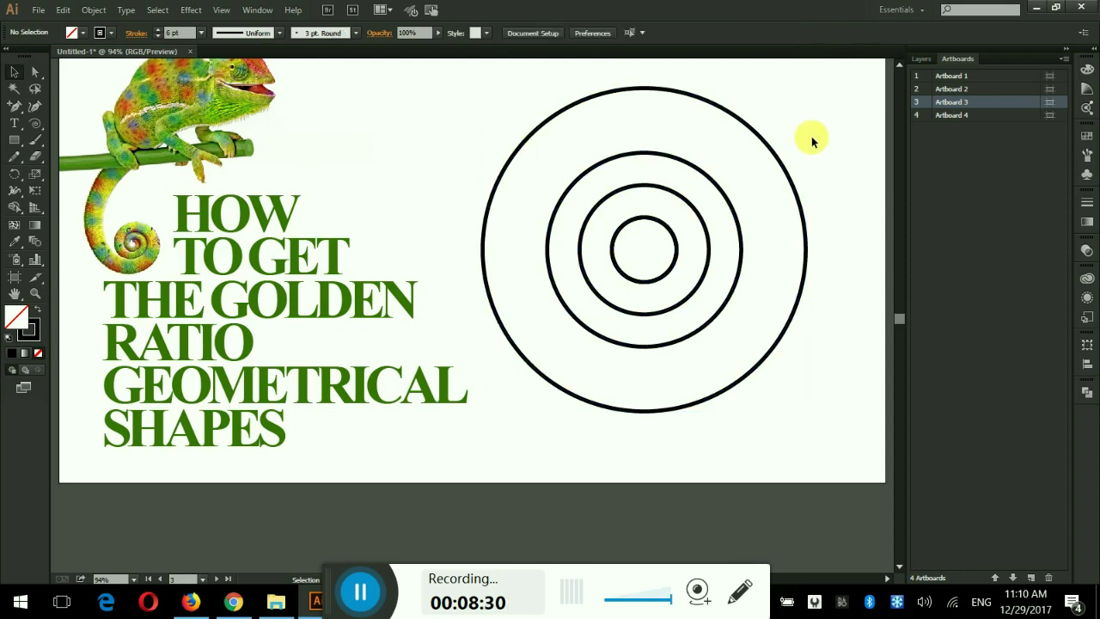
double_click(1007, 115)
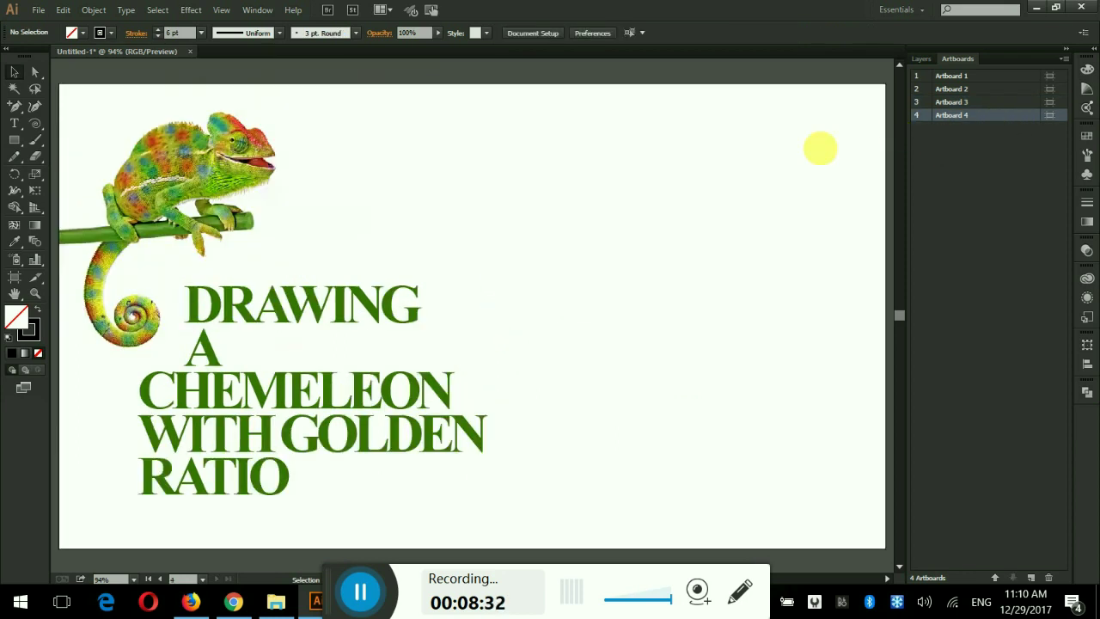
double_click(1007, 102)
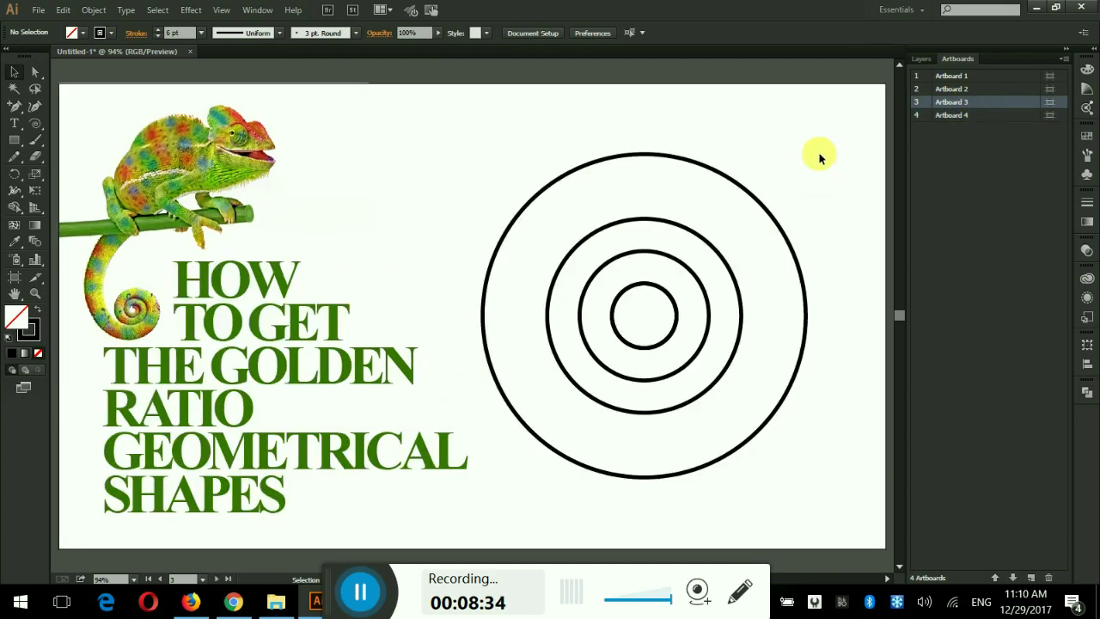
left_click_drag(630, 404, 631, 404)
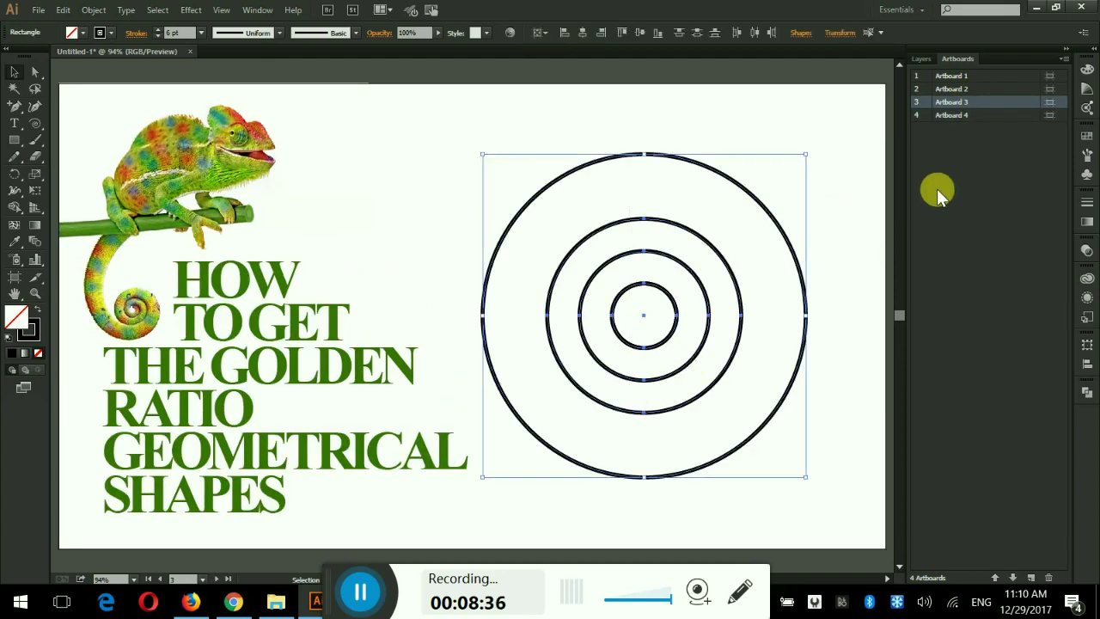
double_click(987, 116)
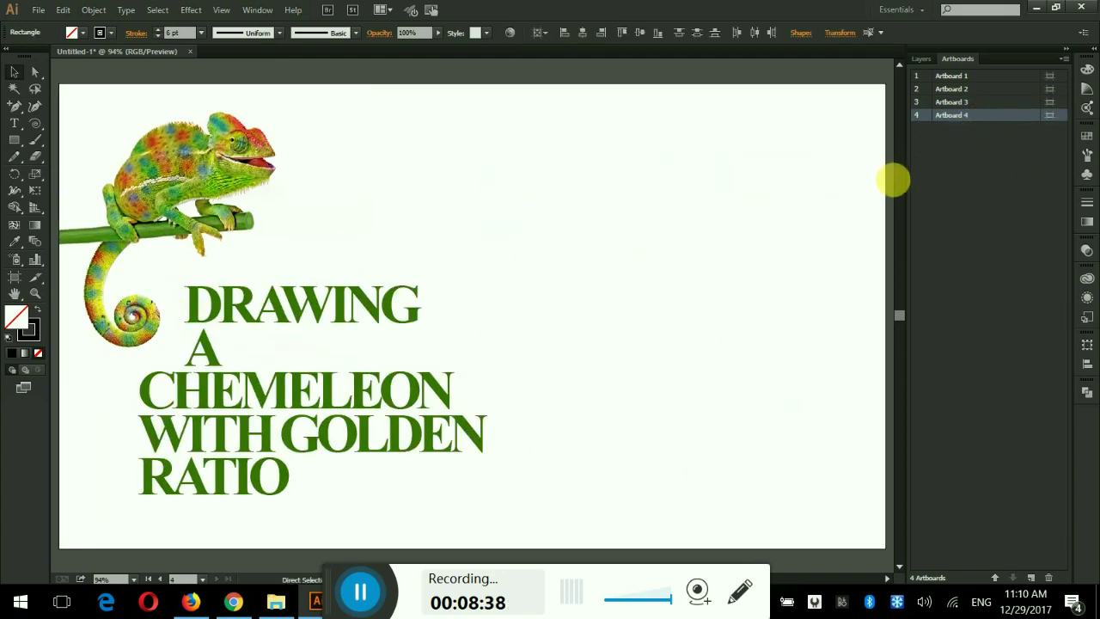
key("ctrl+shift+v")
left_click_drag(782, 228, 803, 228)
left_click(512, 470)
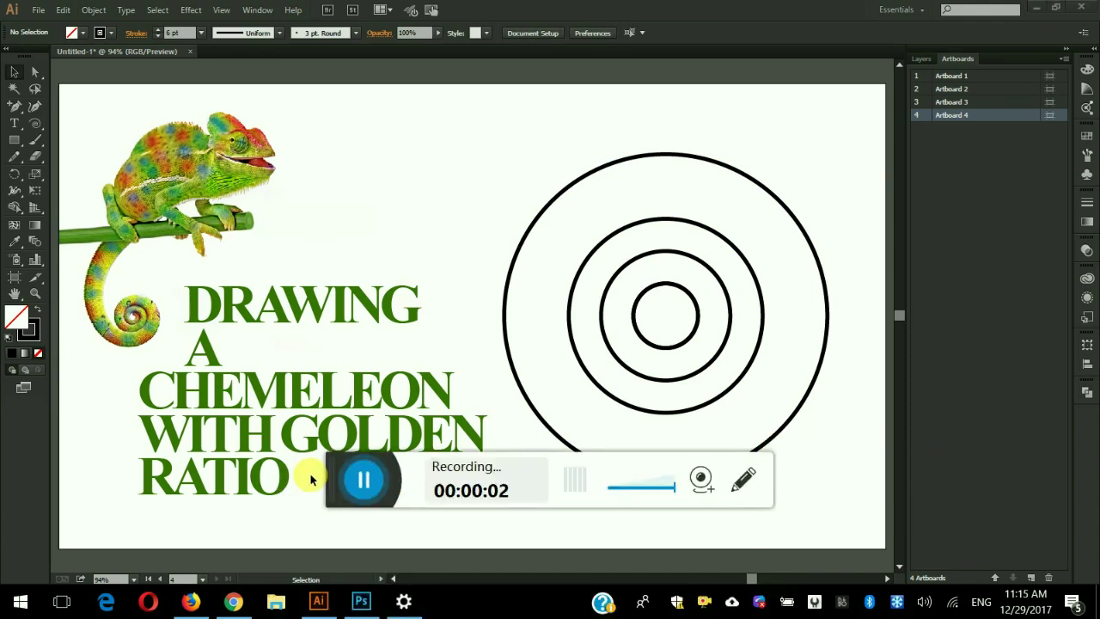
Step: Move the 300 px circle down to touch the outer circle and delete the extra small circle
left_click_drag(347, 484, 329, 603)
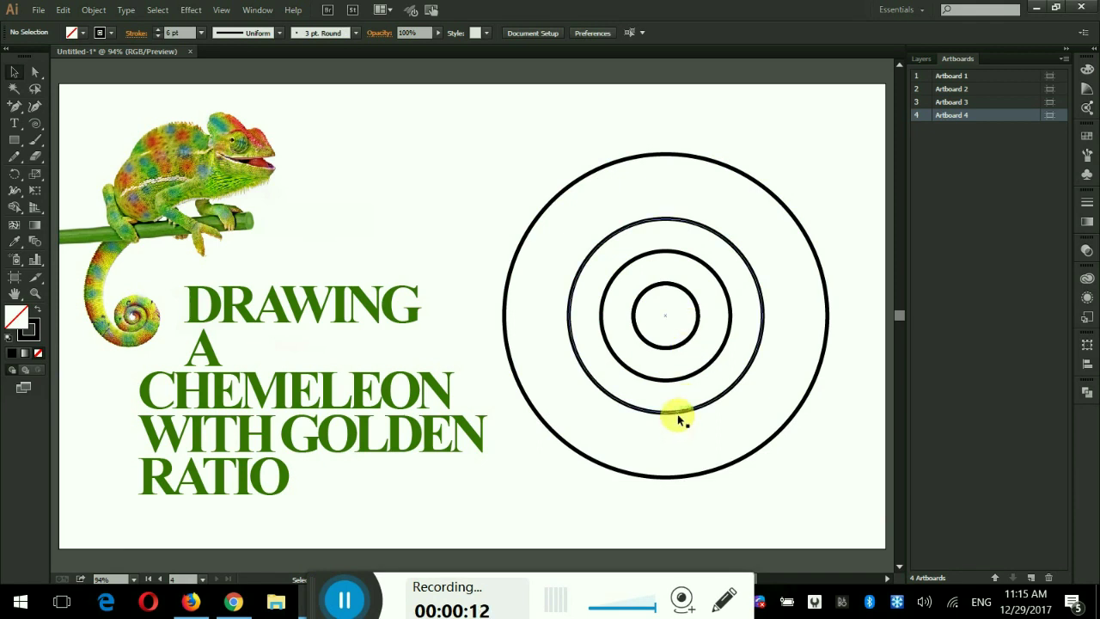
left_click_drag(675, 415, 675, 478)
left_click_drag(683, 369, 700, 401)
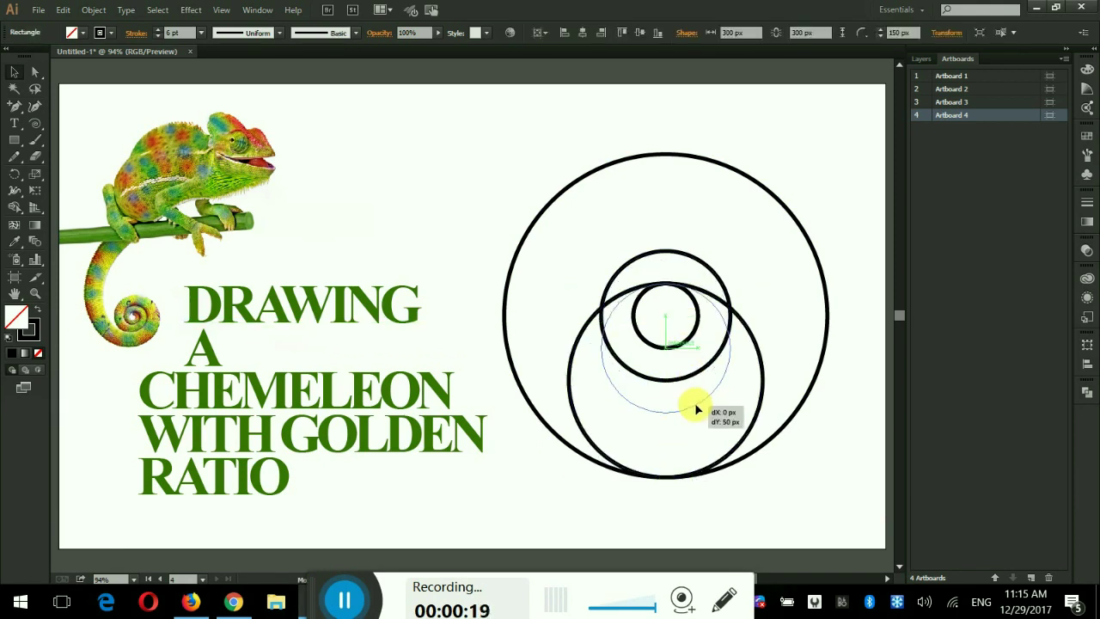
left_click(696, 326)
key("Delete")
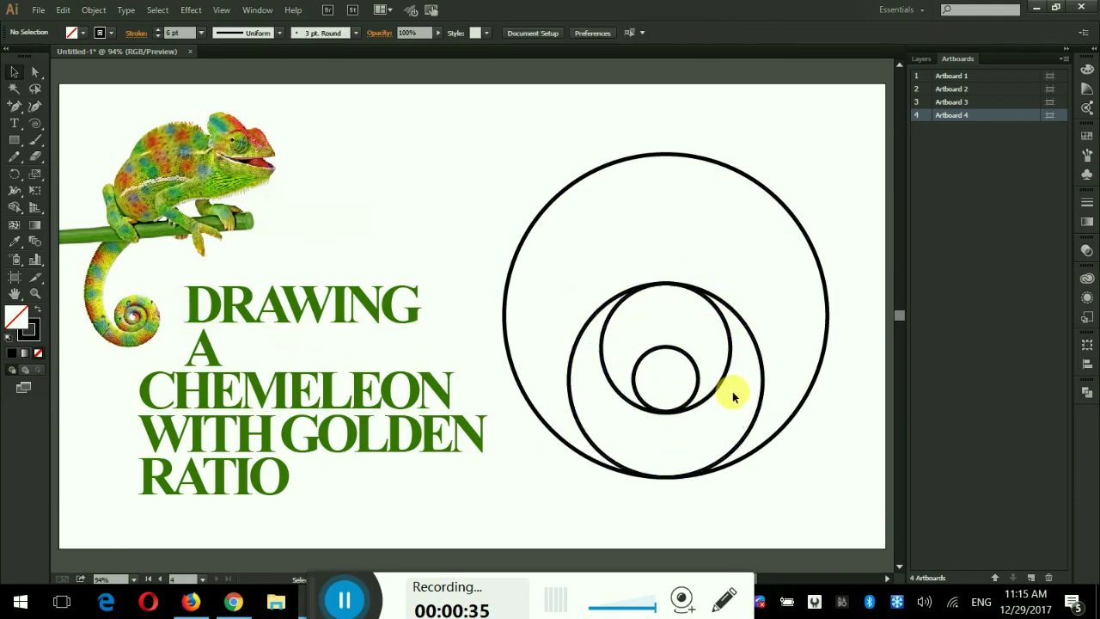
Step: Nest the medium circle inside the 300 px circle and the small circle inside the medium one
mouse_move(725, 373)
left_mouse_down()
mouse_move(755, 423)
mouse_move(697, 422)
left_mouse_up()
scroll(761, 381, "up", 3)
key("ctrl+1")
left_click(670, 313)
left_click_drag(590, 379, 589, 379)
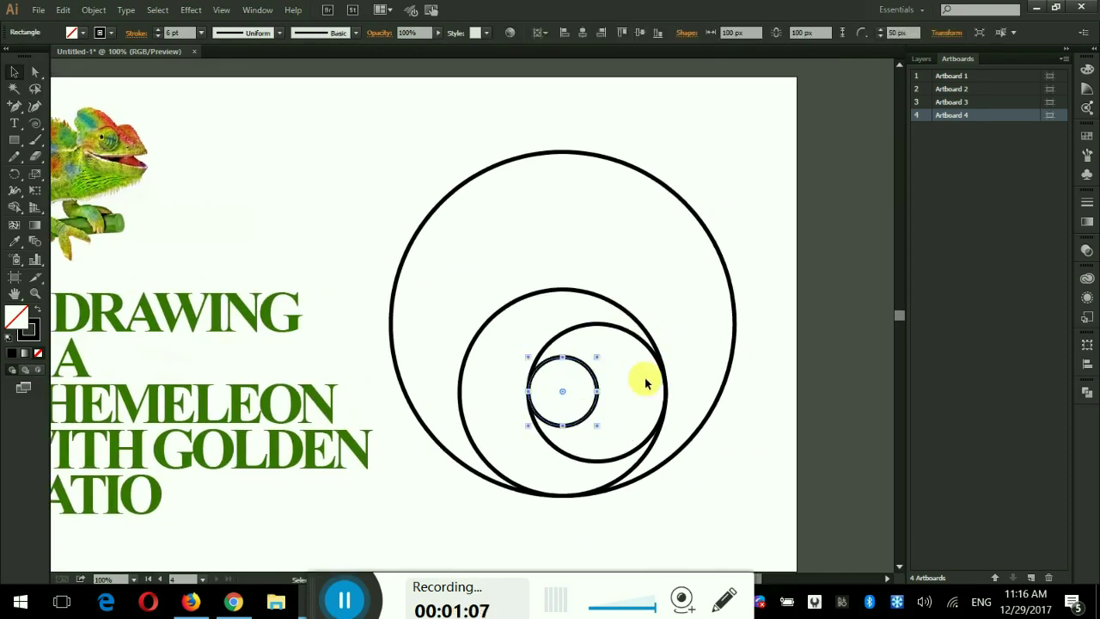
left_click(557, 431)
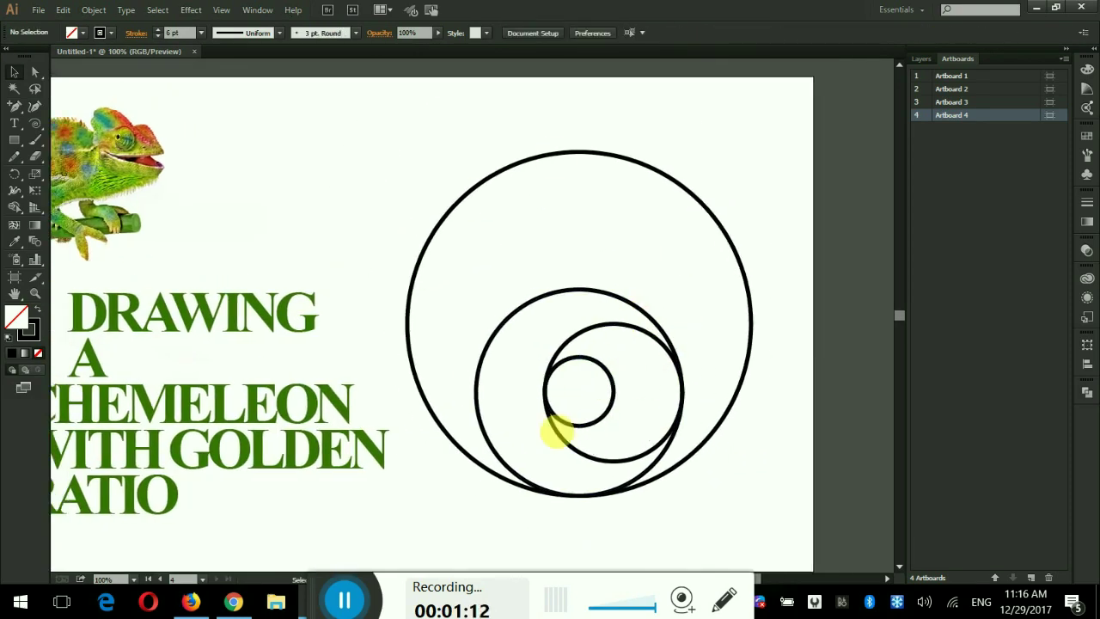
Step: Place copies of the large circle tangent above it and up above the artboard
left_click(735, 277)
scroll(737, 277, "up", 1)
left_click_drag(627, 352, 627, 147)
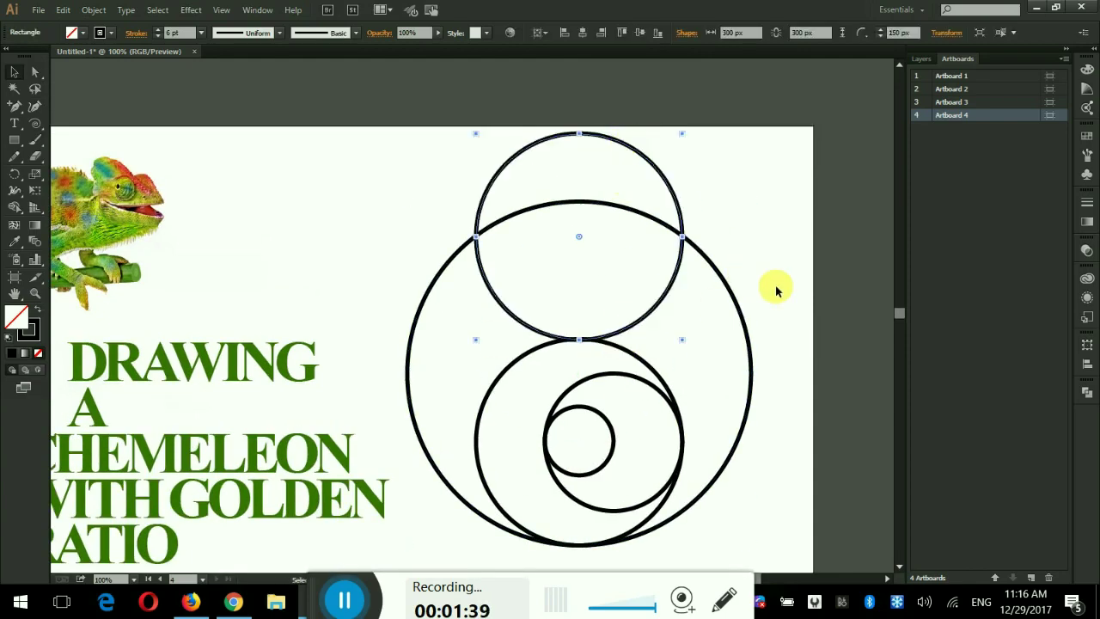
left_click_drag(749, 373, 727, 263)
left_click(835, 408)
left_click_drag(775, 424, 774, 36)
Step: Delete the right halves of the large and medium circles, leaving open arcs
key("a")
left_click(810, 359)
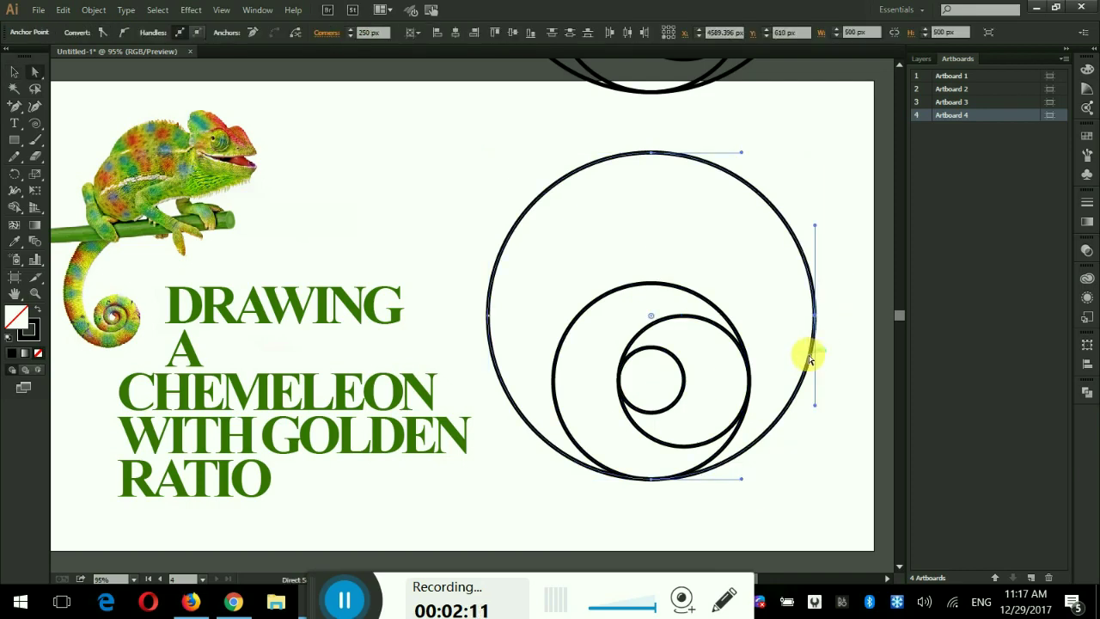
key("Delete")
left_click(751, 381)
key("Delete")
left_click(685, 316)
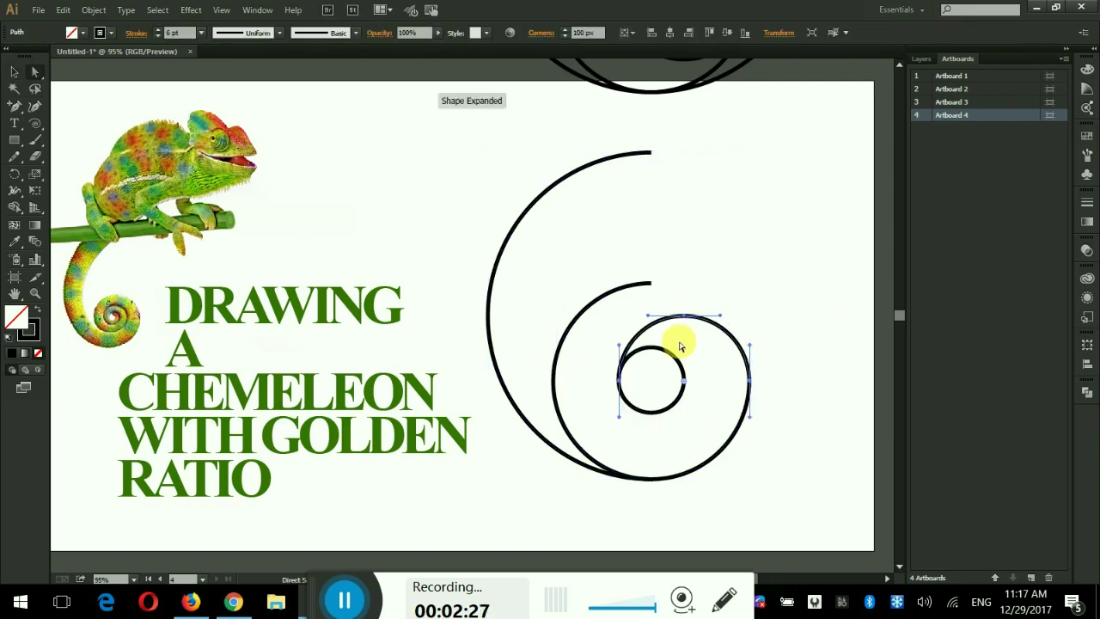
key("ctrl+z")
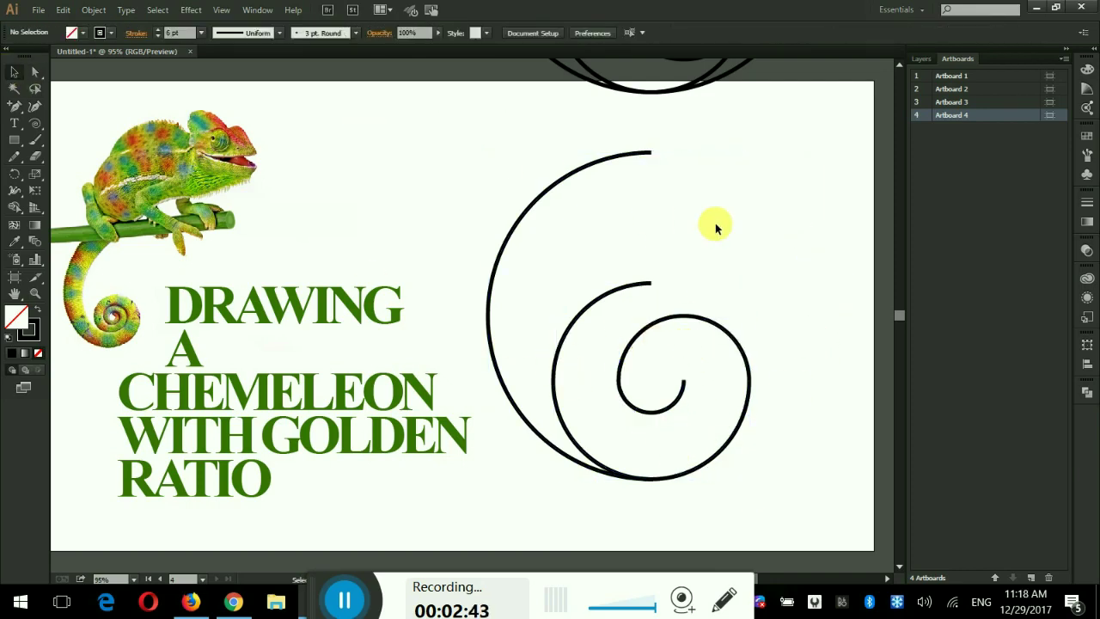
Step: Copy the big arc to the right, reflect it vertically, and delete its lower half
left_click_drag(488, 293, 679, 292)
right_click(696, 291)
left_click(449, 412)
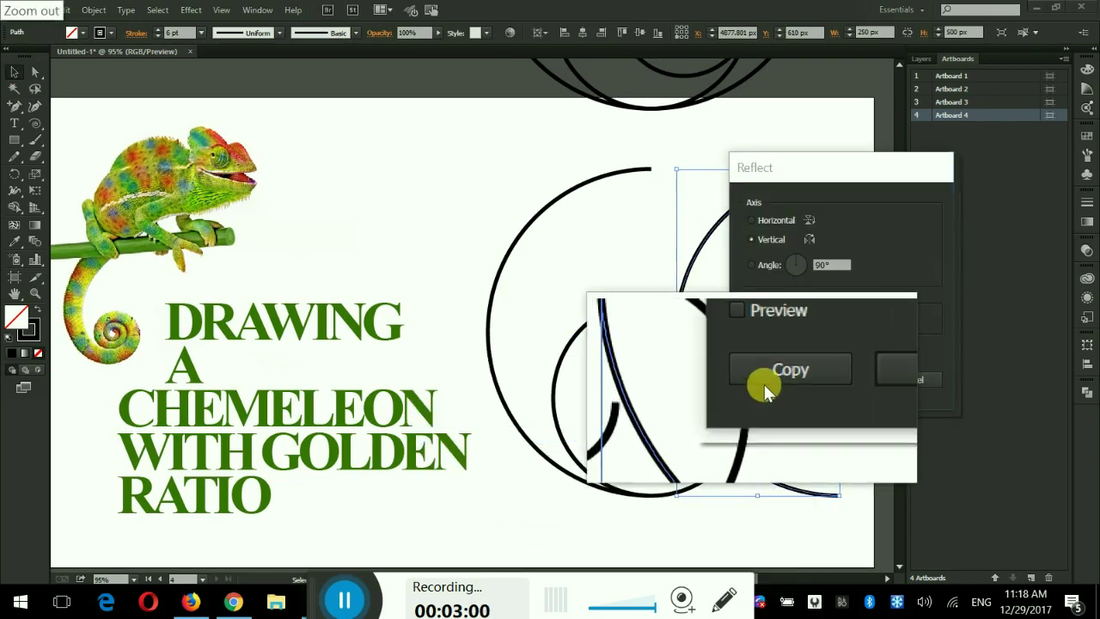
left_click(769, 379)
left_click(35, 72)
left_click(682, 513)
key("Delete")
Step: Move the resulting quarter arc up-left above the spiral
key("v")
left_click_drag(835, 340, 811, 290)
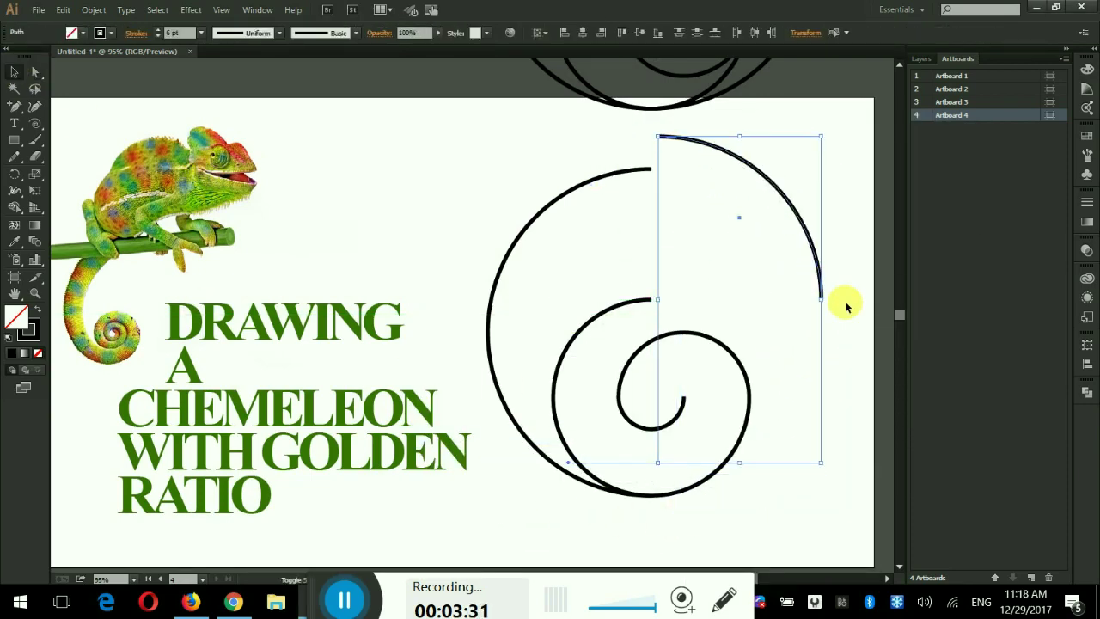
left_click(846, 307)
left_click_drag(22, 114, 62, 102)
Step: Join the head arc to the spiral with vertical and horizontal straight Pen segments
left_click_drag(663, 140, 654, 140)
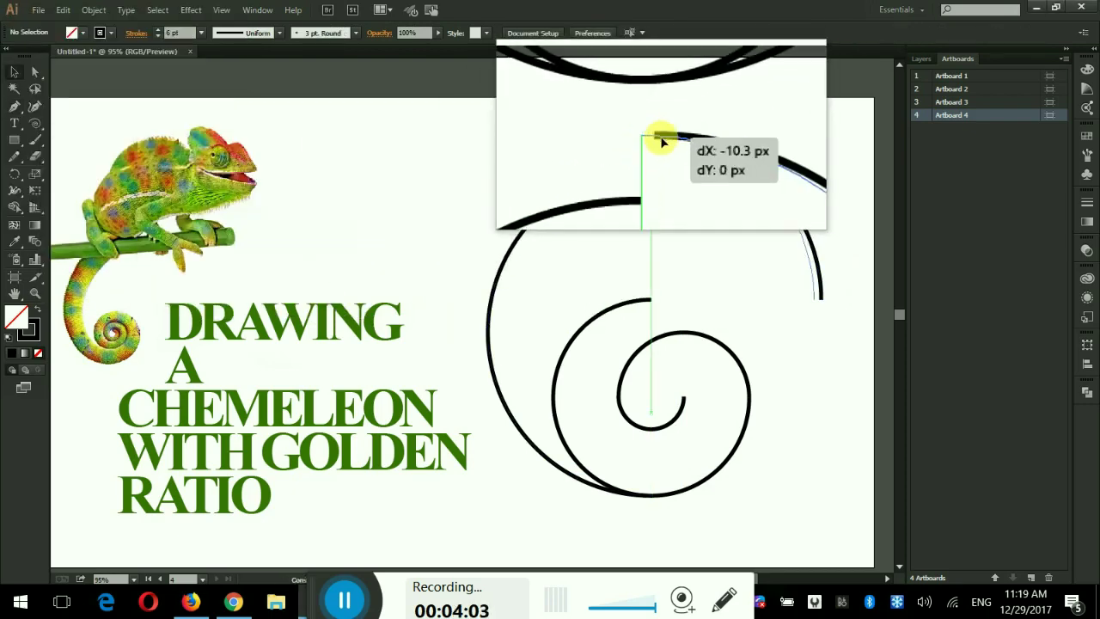
left_click(651, 169)
left_click(821, 301)
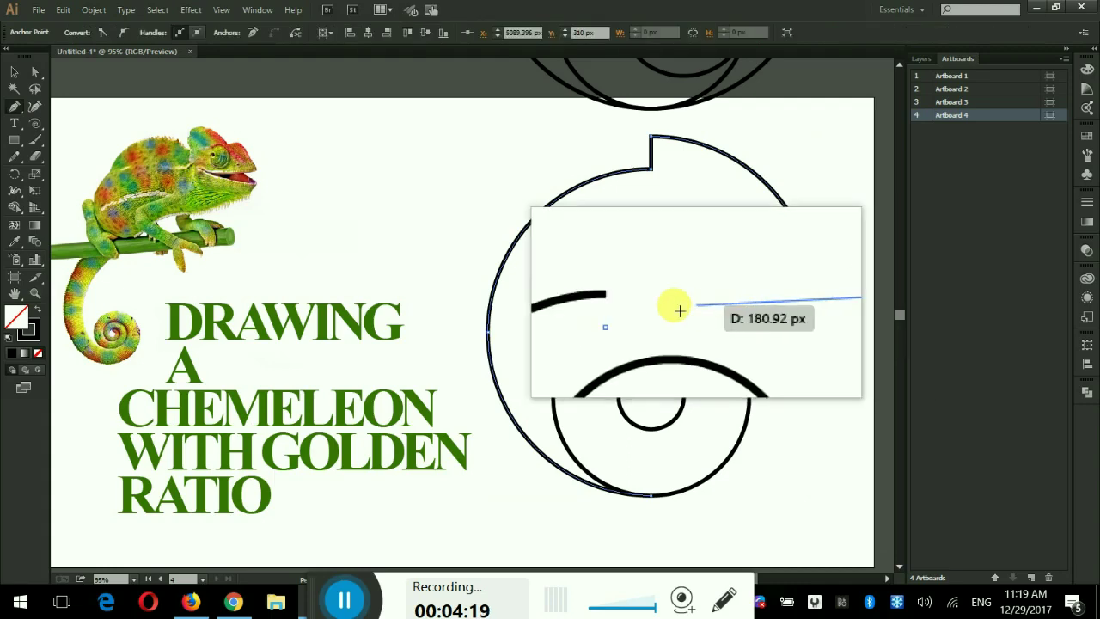
left_click(651, 299)
key("v")
left_click(822, 163)
Step: Set all spiral strokes to 30 pt and shrink the inner spiral
left_click(684, 361)
left_click(813, 177, "shift")
left_click(157, 32)
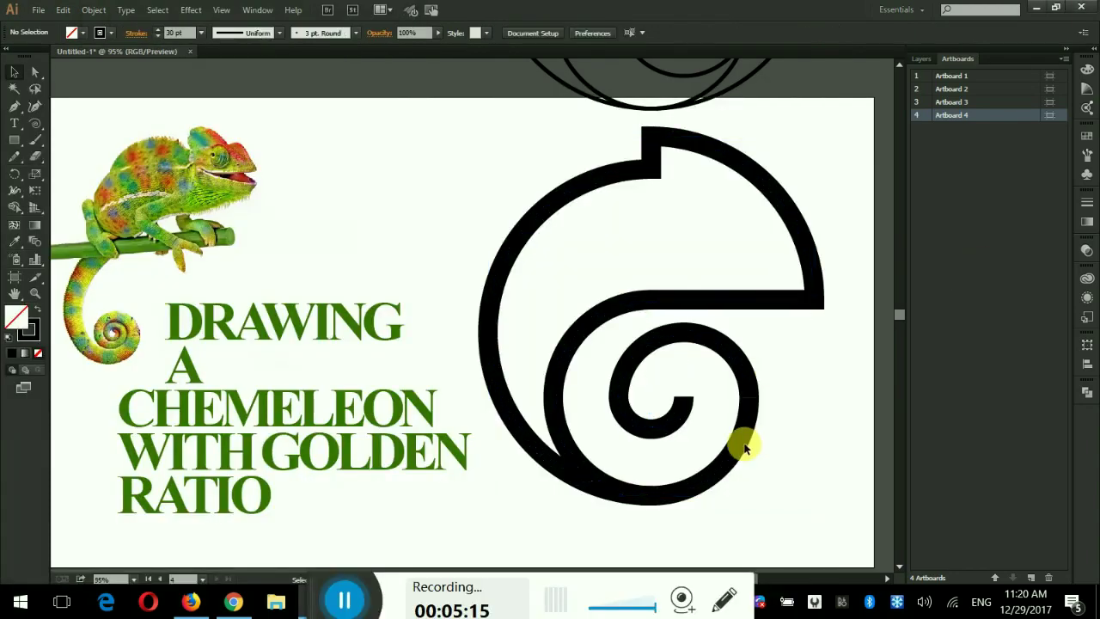
left_click(744, 448)
mouse_move(779, 427)
left_mouse_down()
mouse_move(692, 504)
mouse_move(675, 505)
left_mouse_up()
scroll(692, 505, "up", 5)
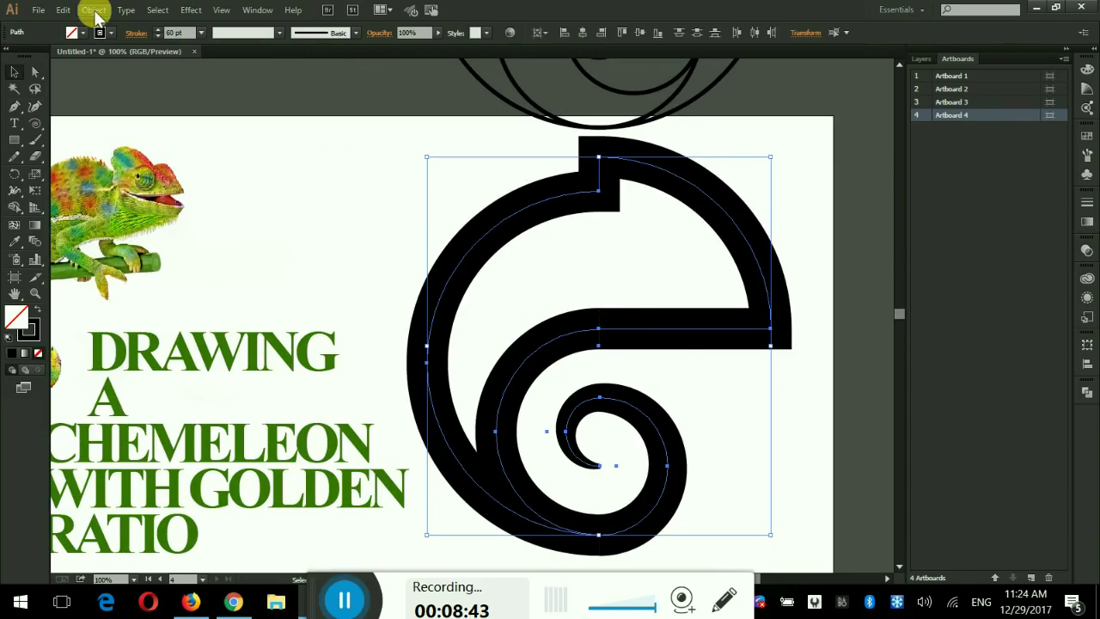
Step: Apply Object > Expand Appearance to turn the tapered 60 pt strokes into filled shapes
left_click(93, 10)
left_click(218, 234)
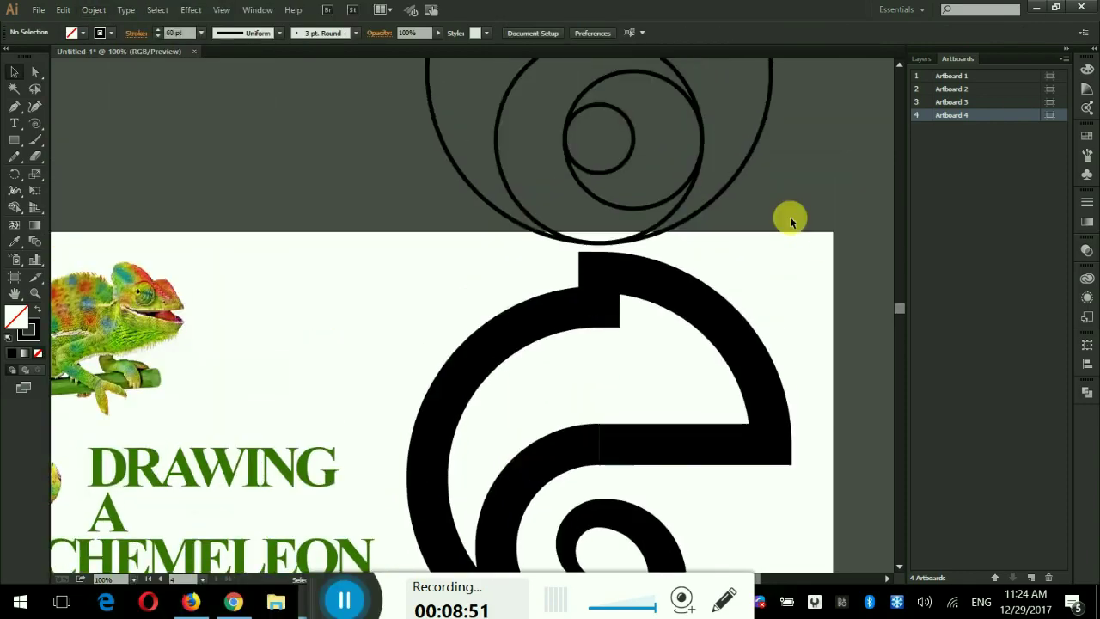
left_click_drag(616, 346, 685, 415)
scroll(711, 343, "down", 2)
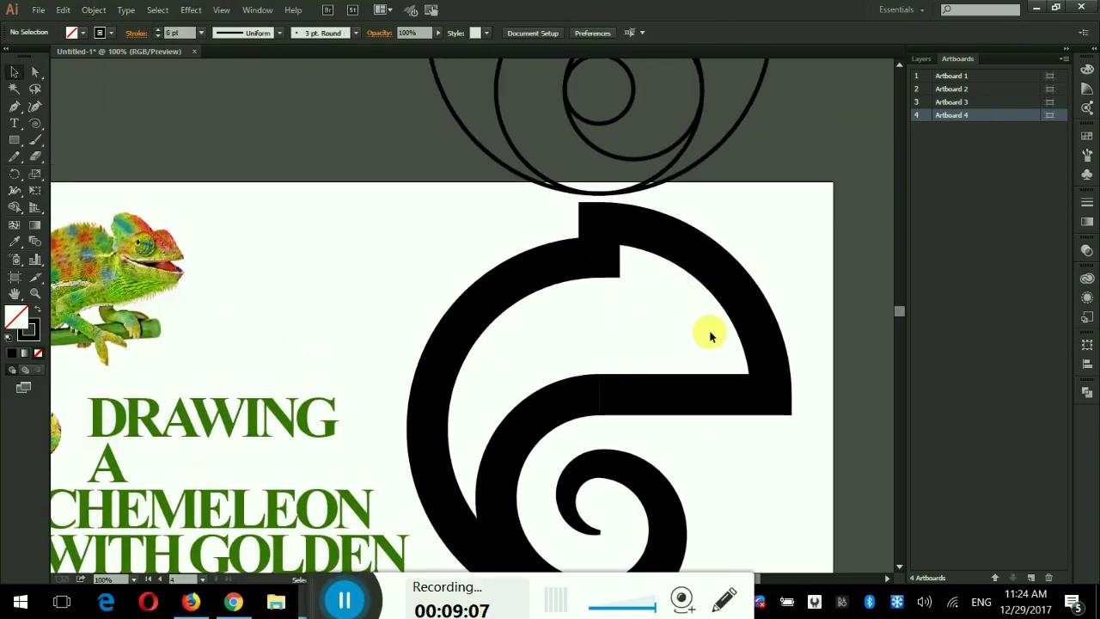
scroll(711, 335, "down", 2)
left_click(659, 526)
Step: Expand the chameleon into a filled group and fill it solid green
left_click(94, 10)
left_click(160, 78)
left_click(209, 307)
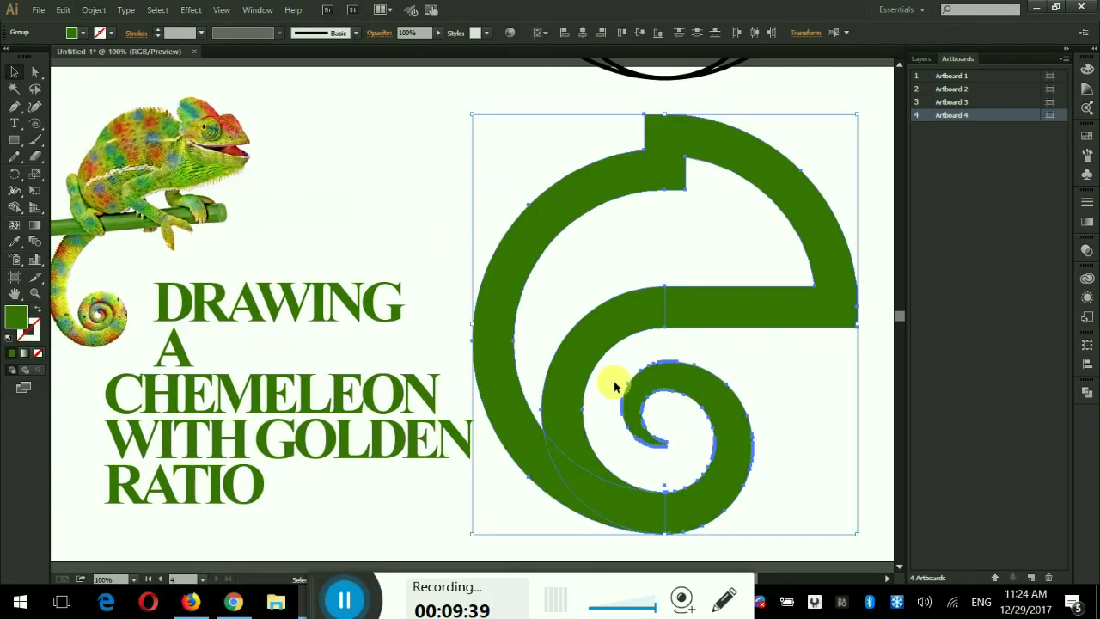
Step: Move the circle guide to the left side of the new fifth artboard
scroll(708, 211, "down", 1)
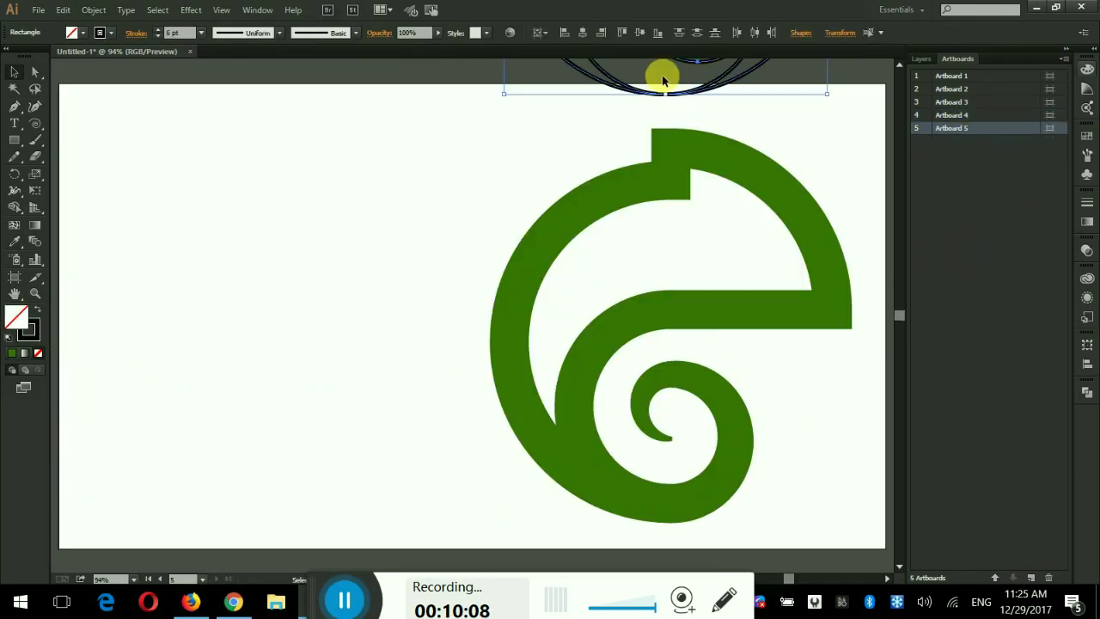
left_click_drag(662, 80, 261, 473)
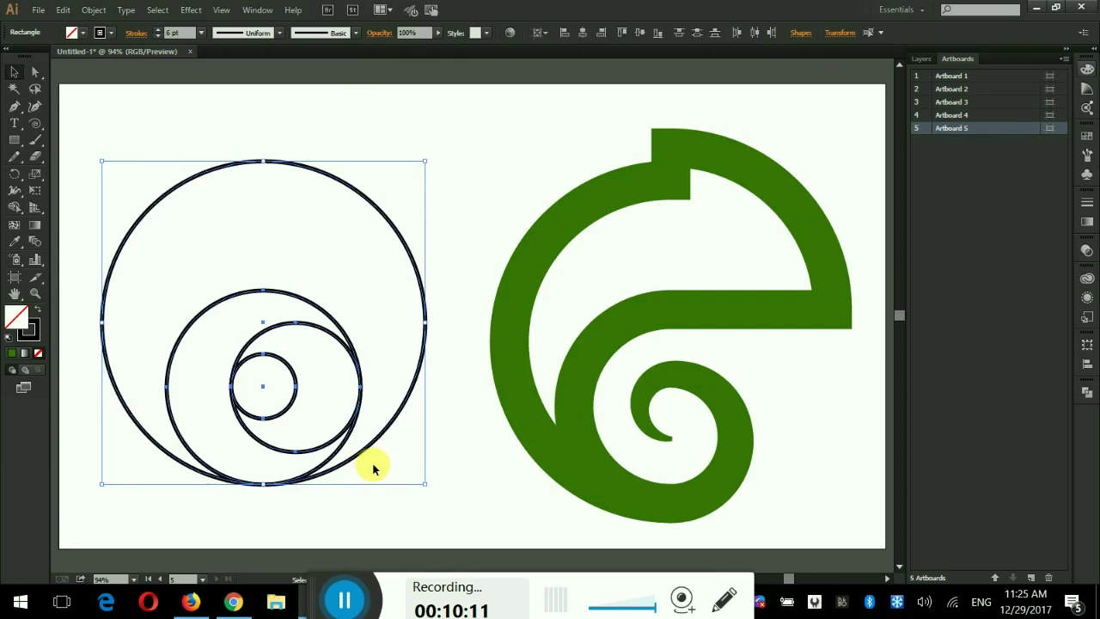
key("a")
scroll(671, 524, "up", 3)
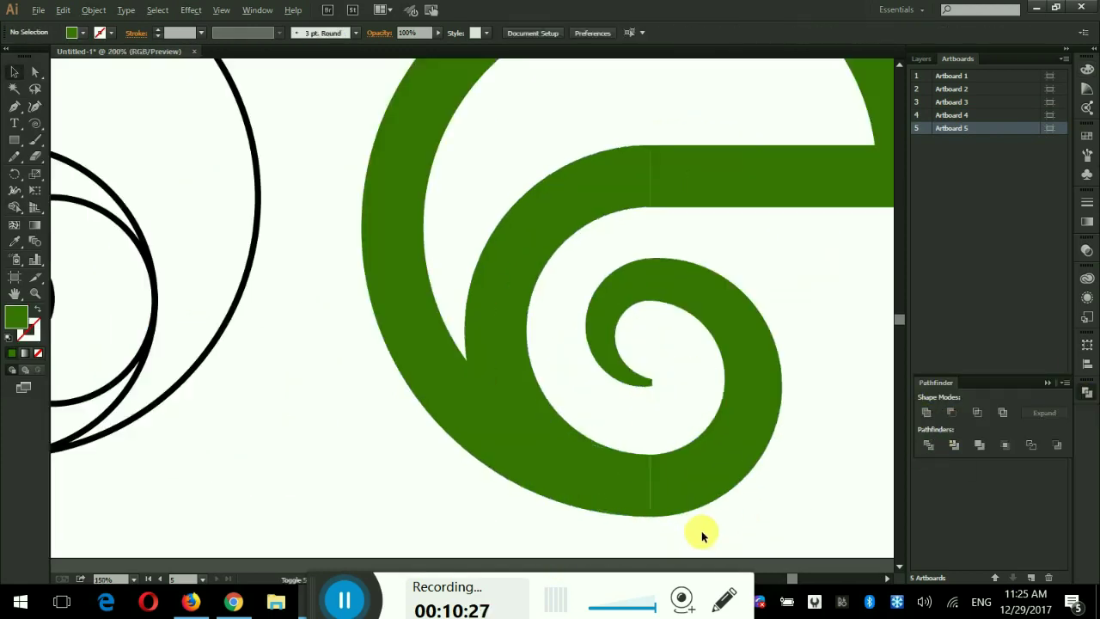
scroll(702, 530, "up", 5)
scroll(604, 398, "up", 5)
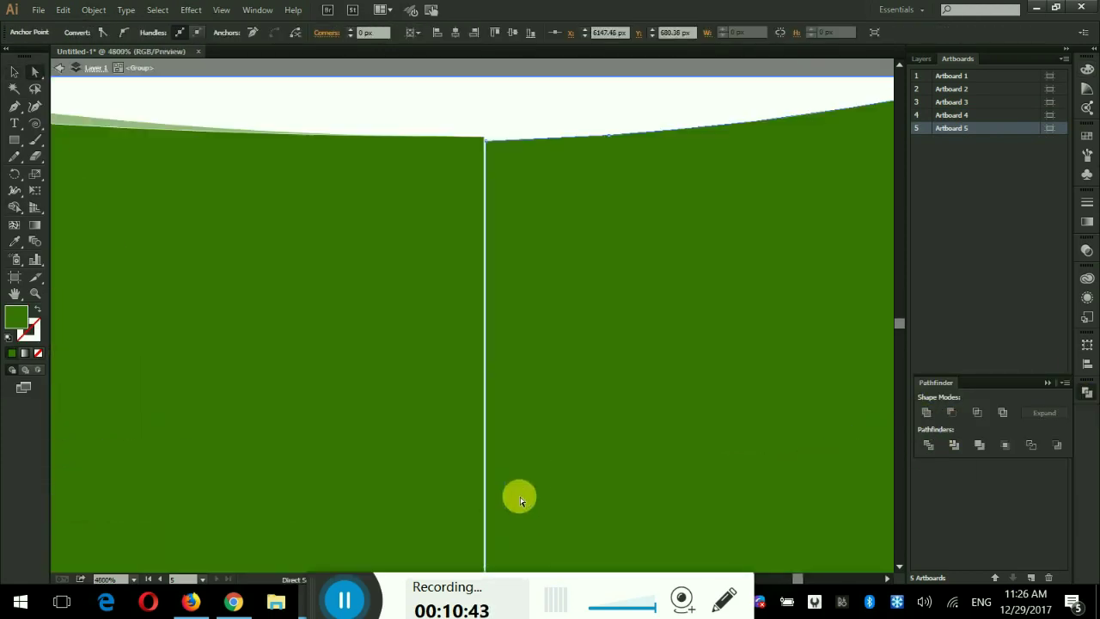